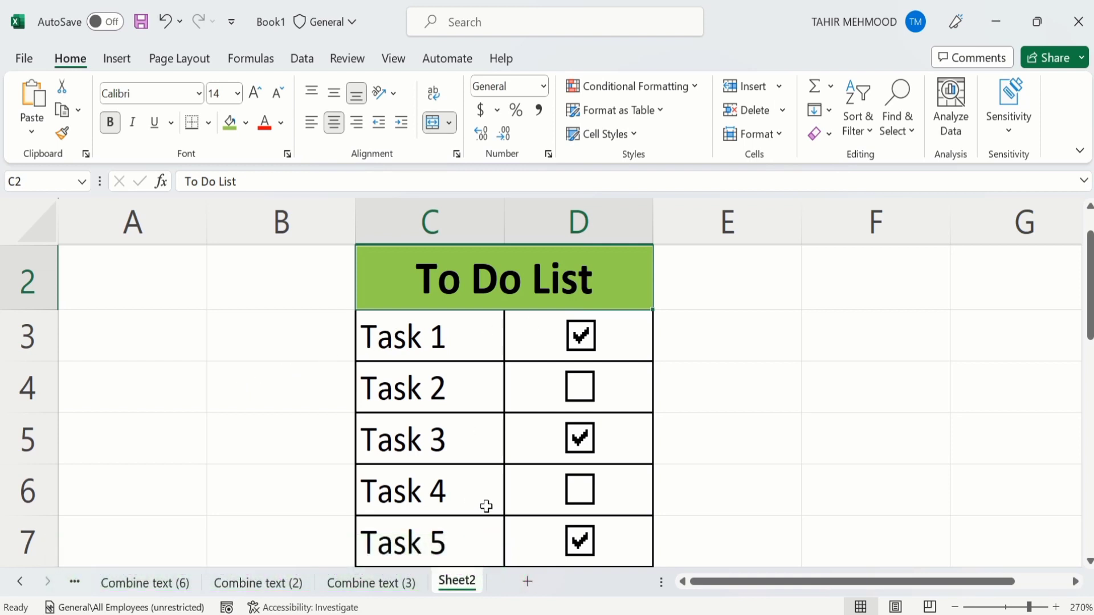
Tick and untick the existing Task 1 checkbox to show how it behaves.
left_click(581, 335)
left_click(584, 338)
left_click(584, 339)
left_click(583, 336)
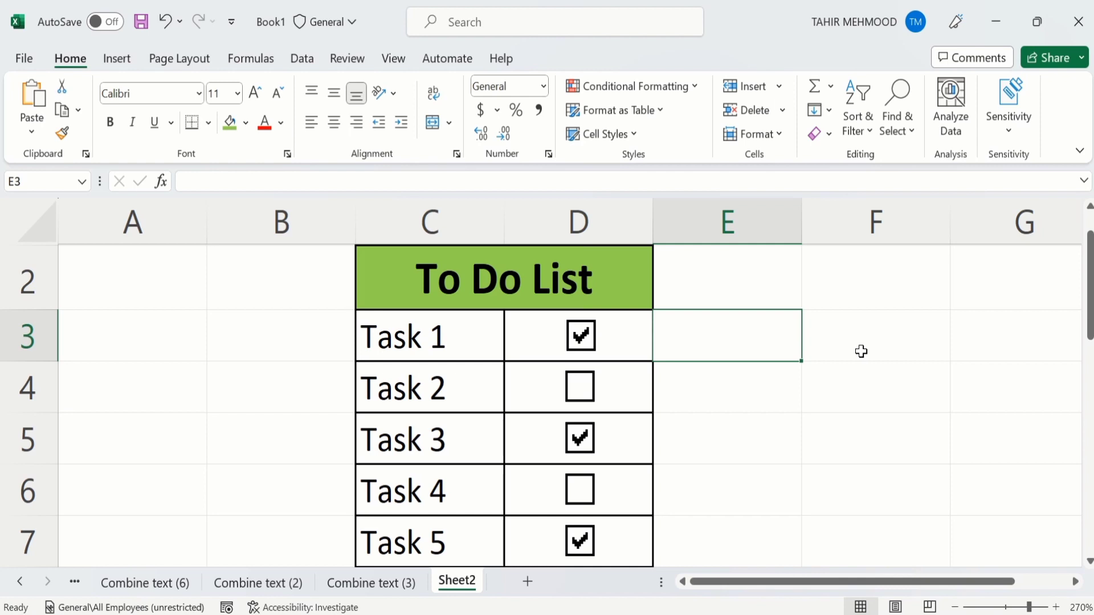
Enter 'Task 1' in E3, fill it down through Task 4 in E6, and select F3.
type("T")
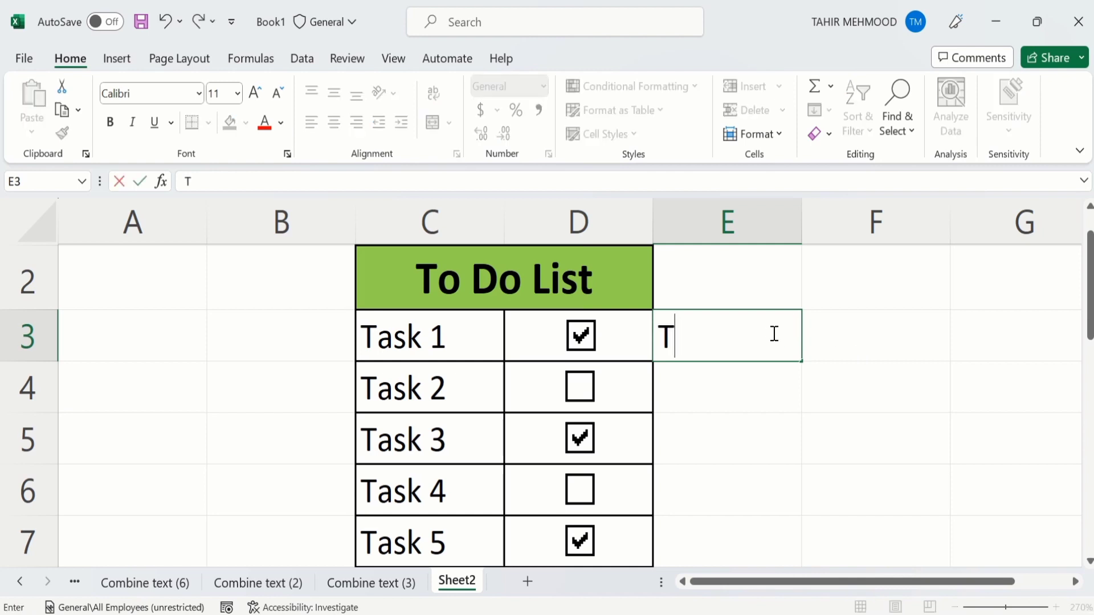
type("ask 1")
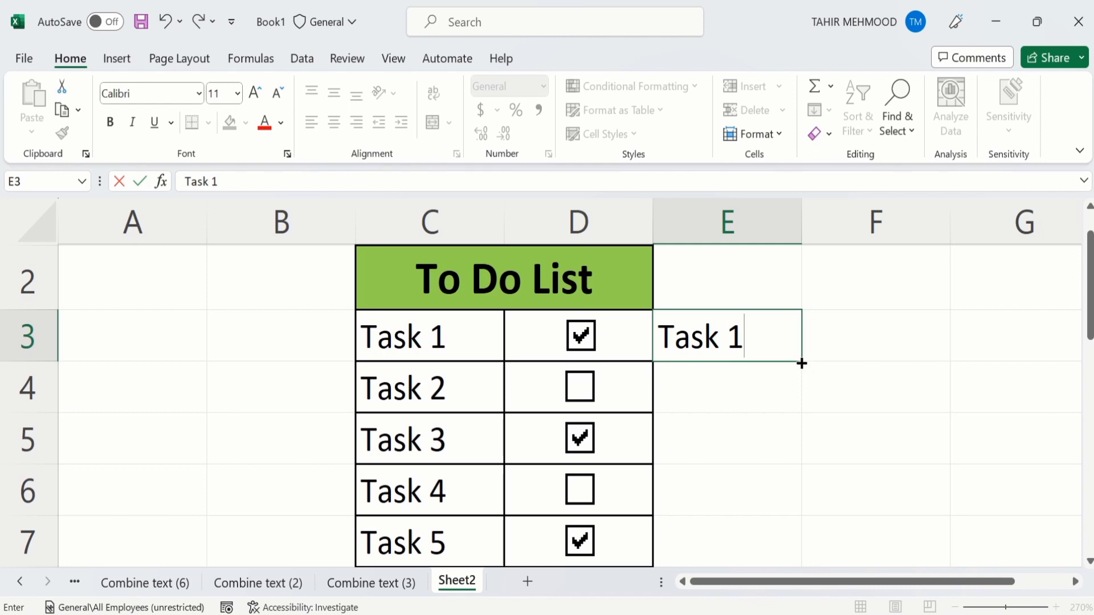
left_click_drag(803, 361, 799, 504)
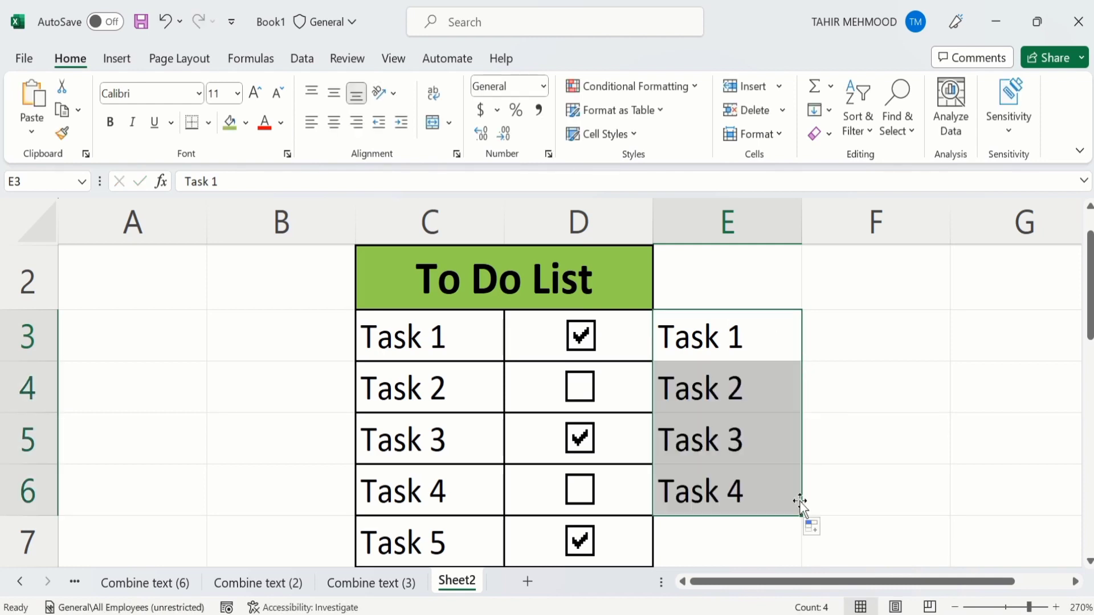
left_click(878, 436)
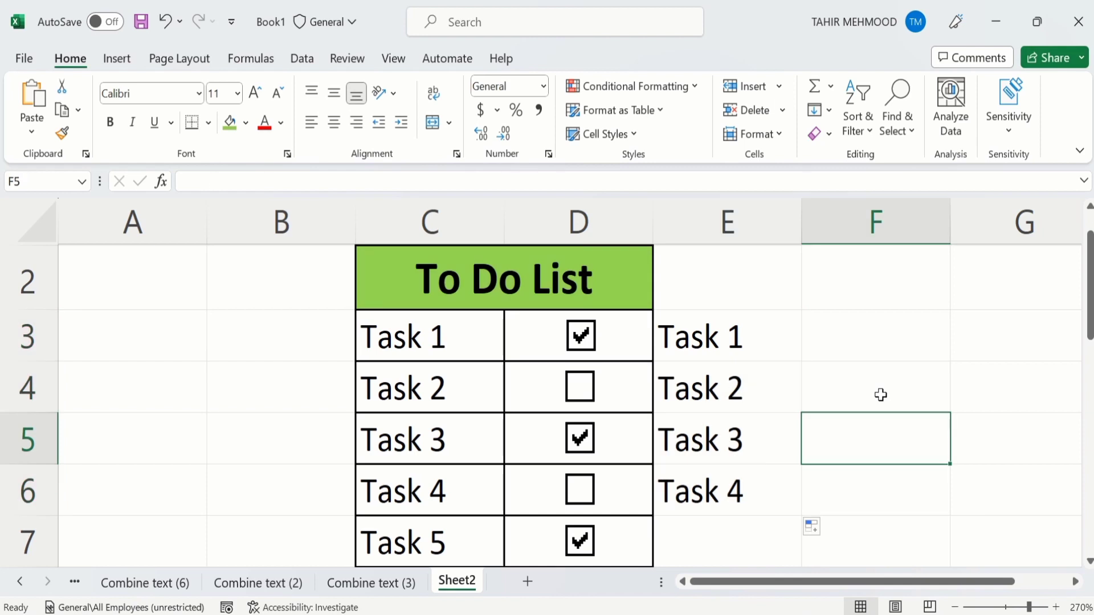
left_click(865, 339)
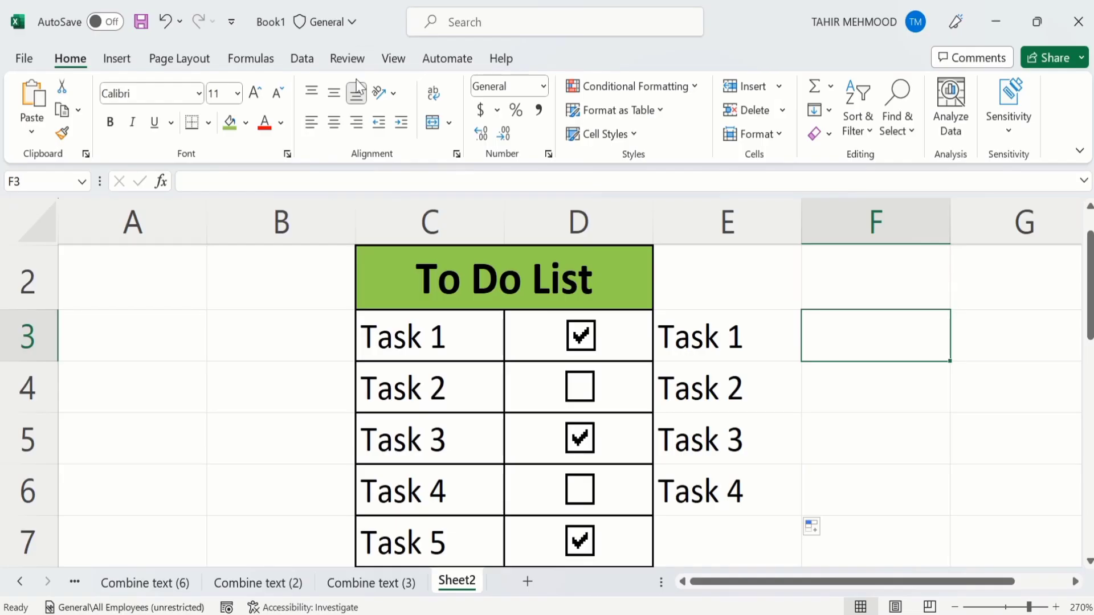
left_click(26, 61)
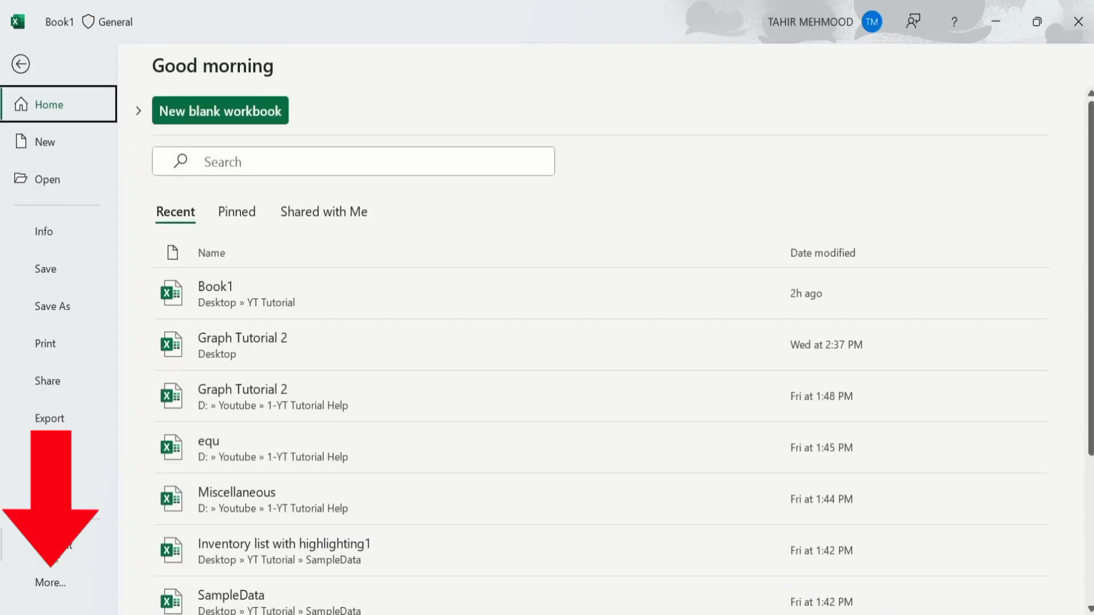
left_click(52, 584)
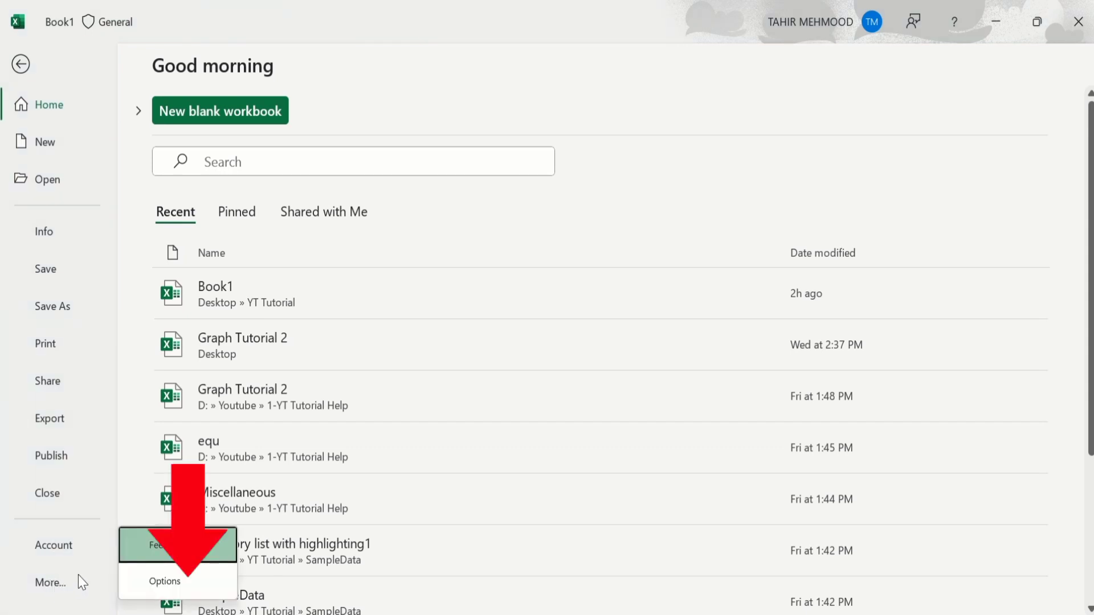
left_click(161, 582)
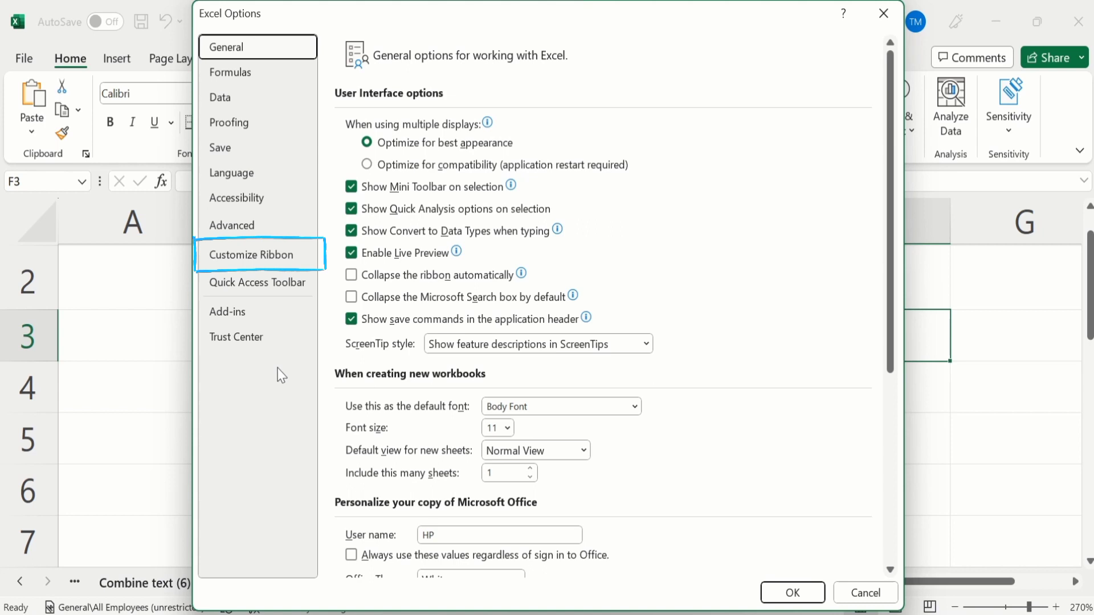
left_click(262, 255)
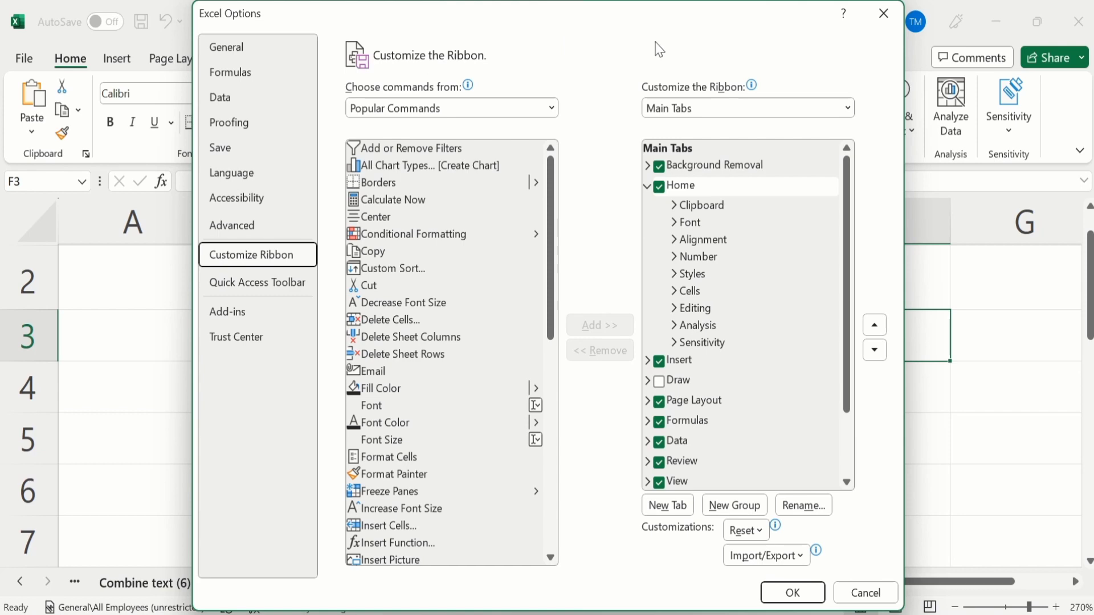
left_click(882, 20)
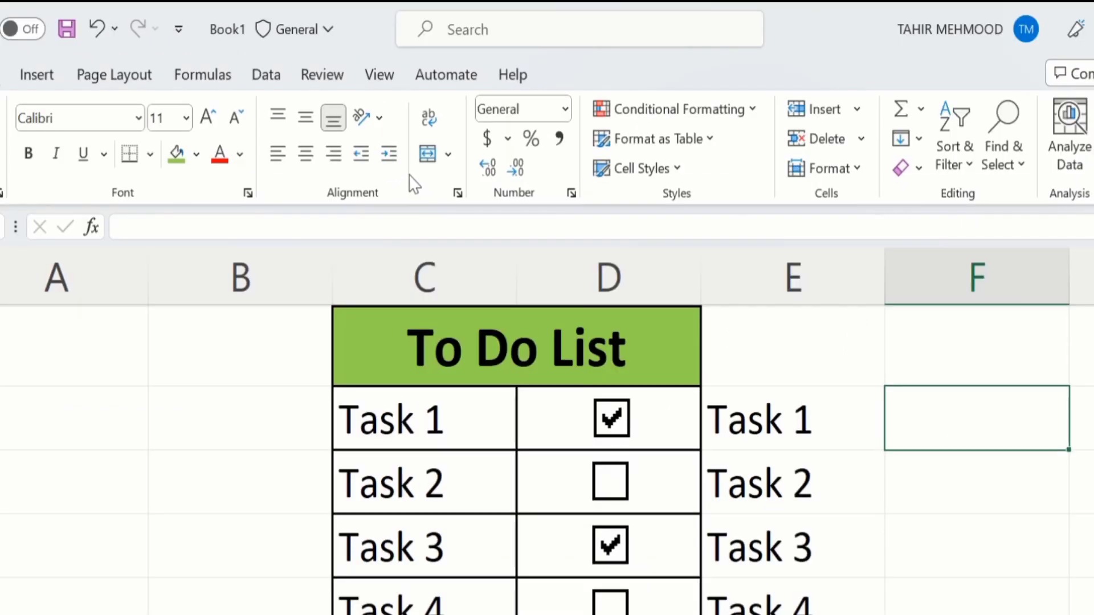
Enable the Developer tab under Main Tabs in Customize the Ribbon.
right_click(411, 175)
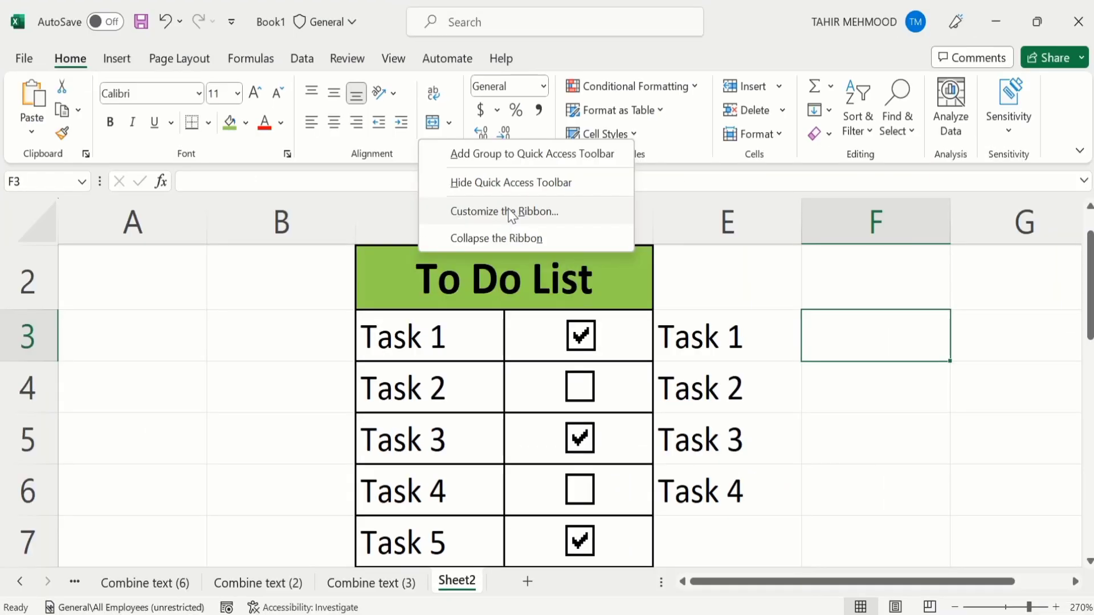
left_click(516, 264)
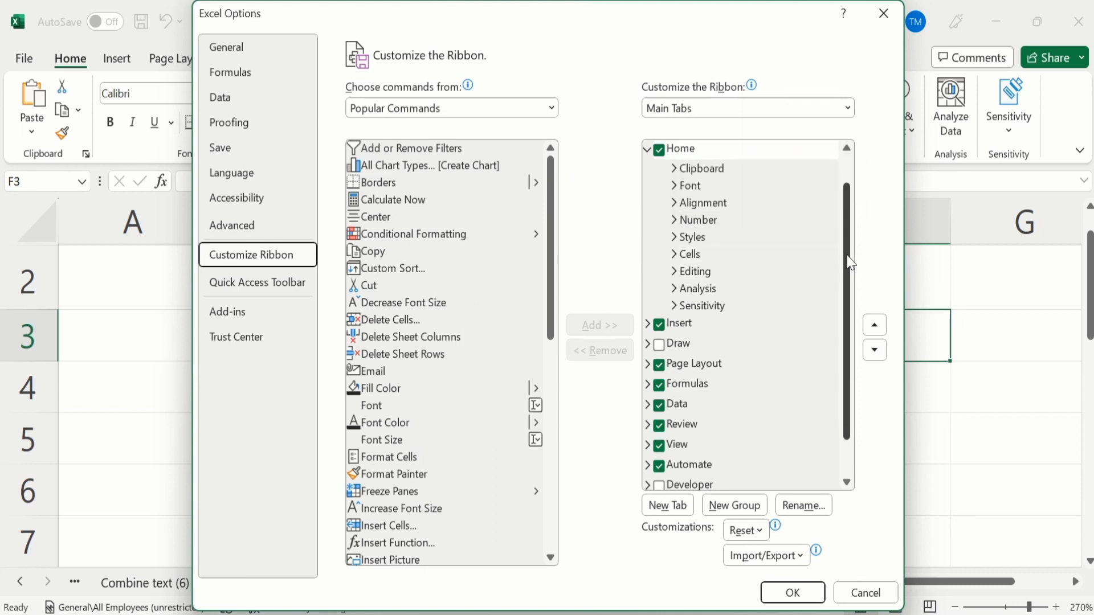
left_click_drag(851, 263, 850, 298)
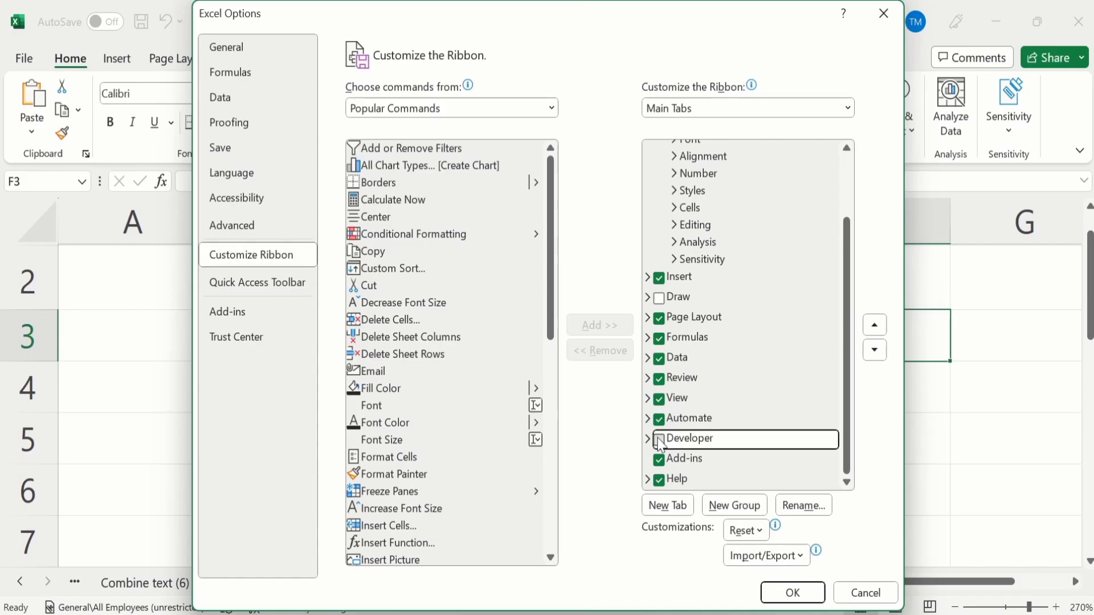
left_click(653, 455)
left_click(789, 593)
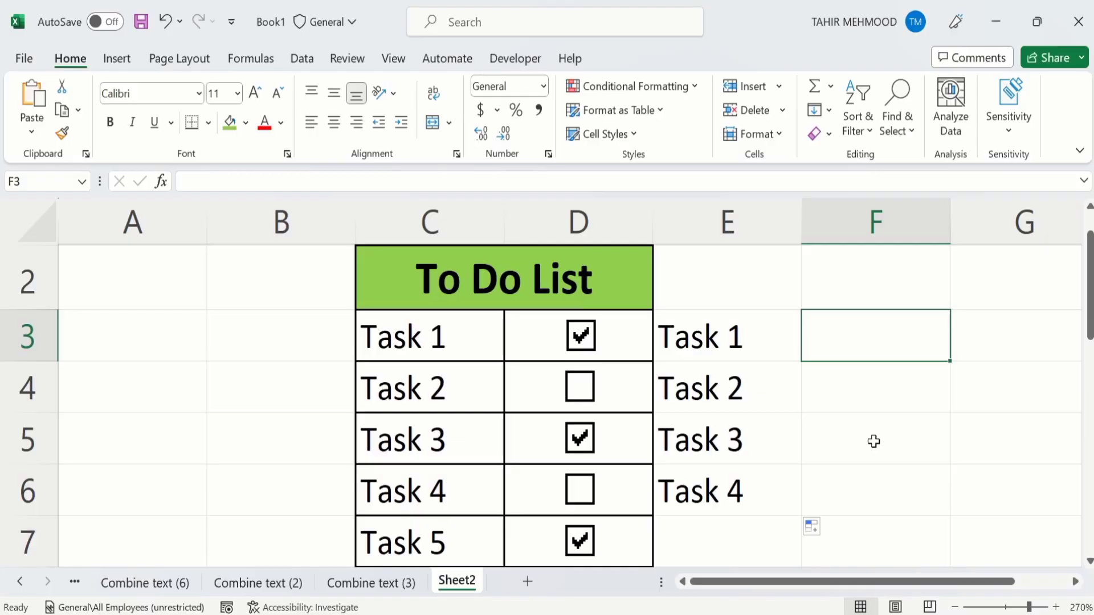
With F3 selected, show the Developer tab's Insert list of Form and ActiveX controls.
left_click(1015, 569)
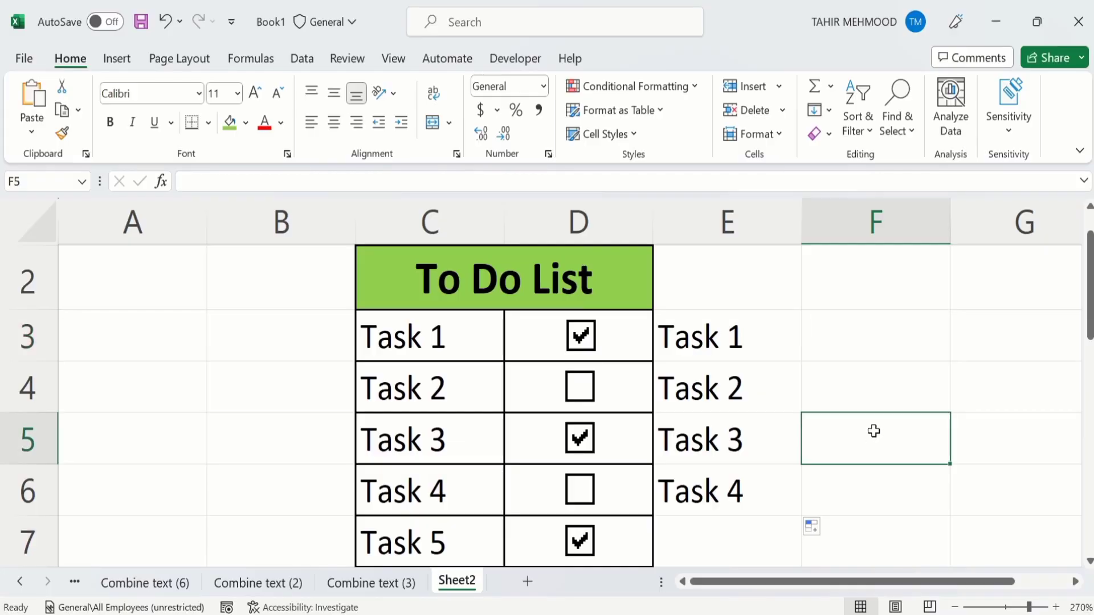
left_click(857, 348)
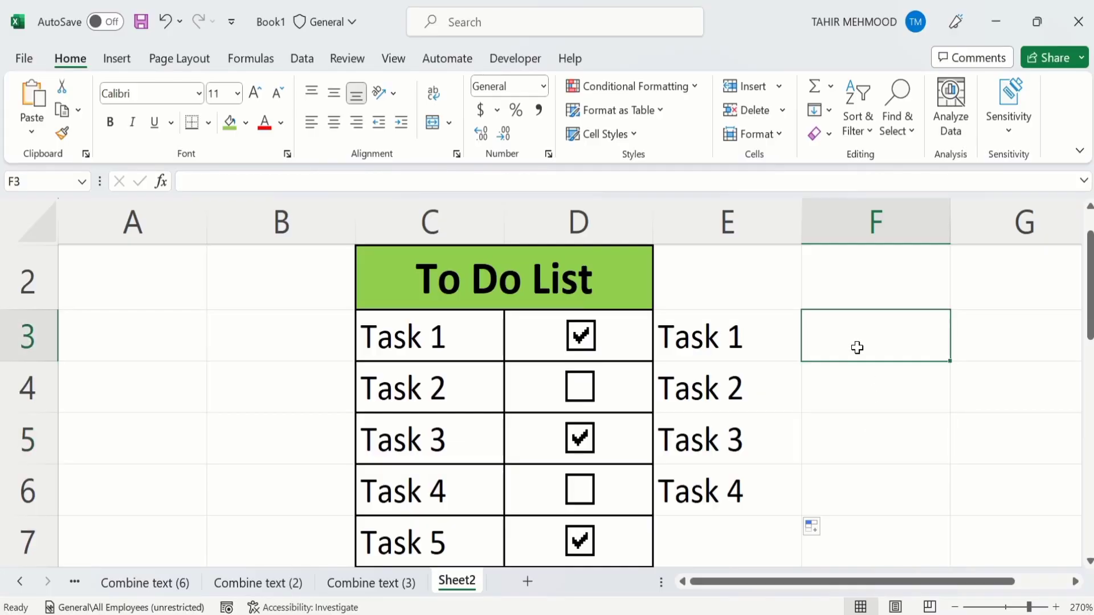
left_click(519, 59)
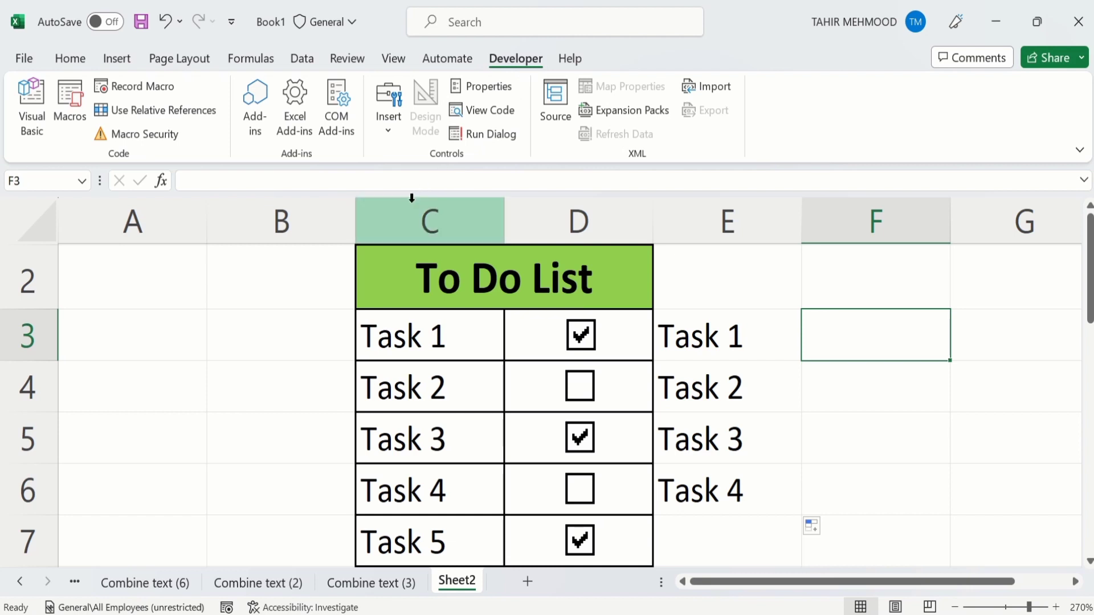
left_click(389, 128)
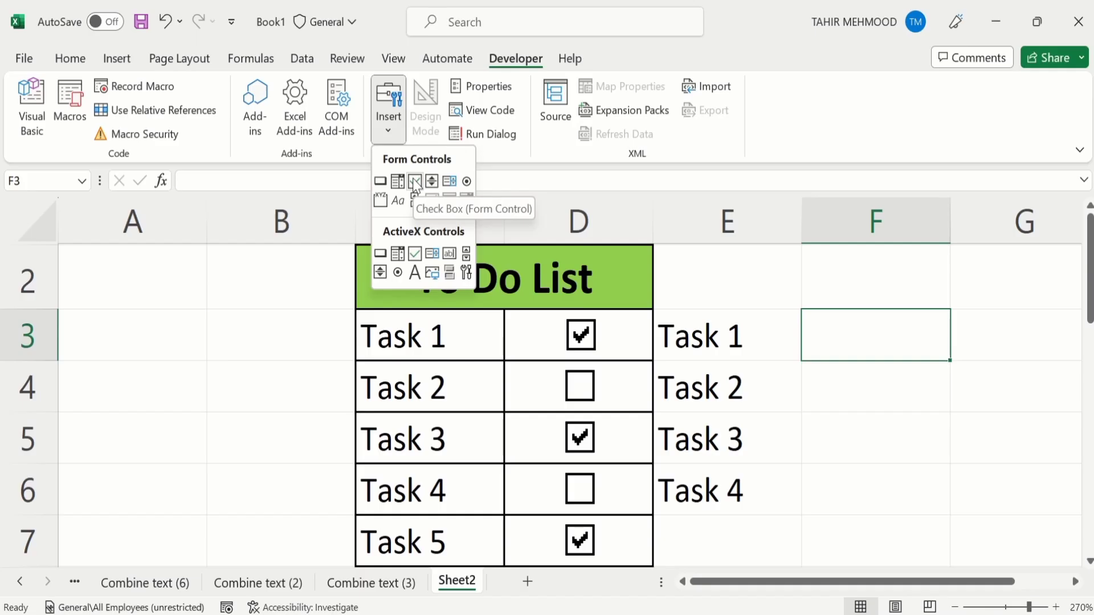
Draw a Form Control check box in F3 and widen it to show 'Check Box 10'.
left_click(415, 183)
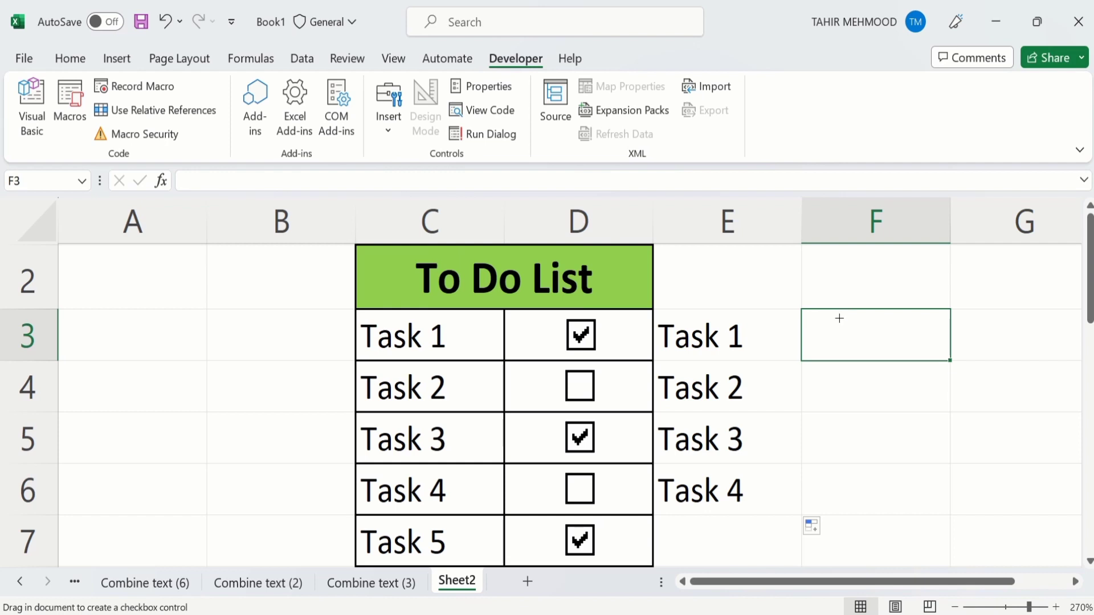
left_click_drag(837, 324, 869, 330)
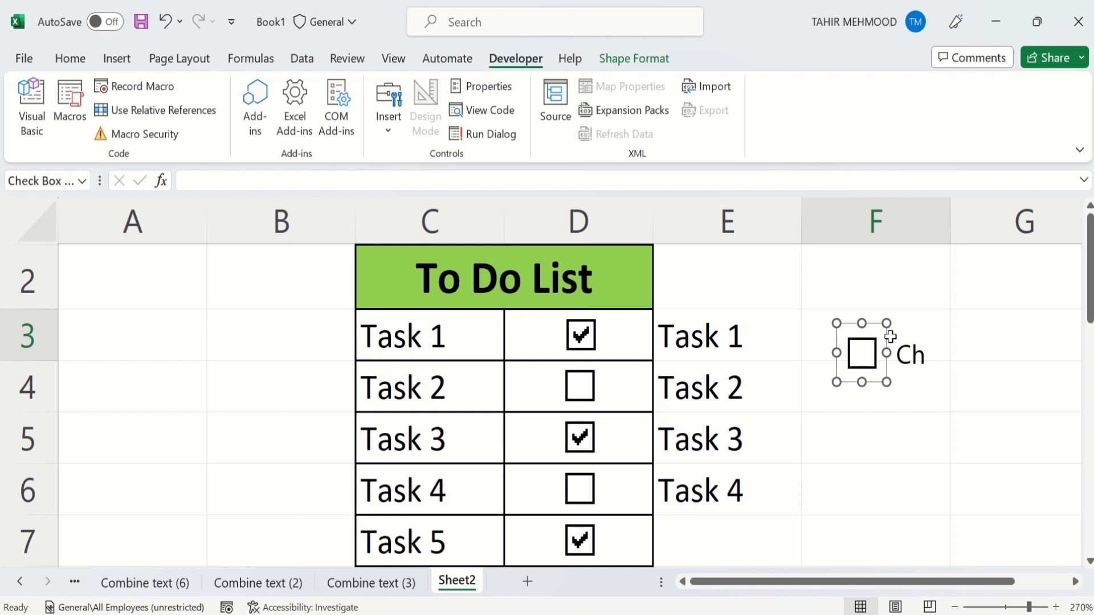
left_click_drag(886, 353, 1018, 348)
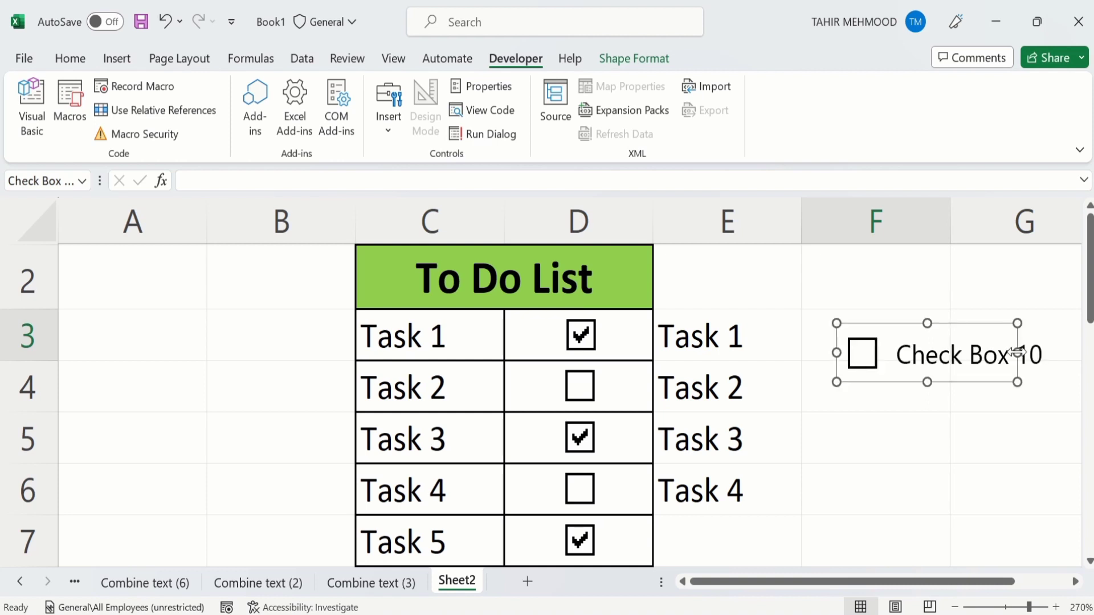
left_click_drag(1023, 352, 1063, 353)
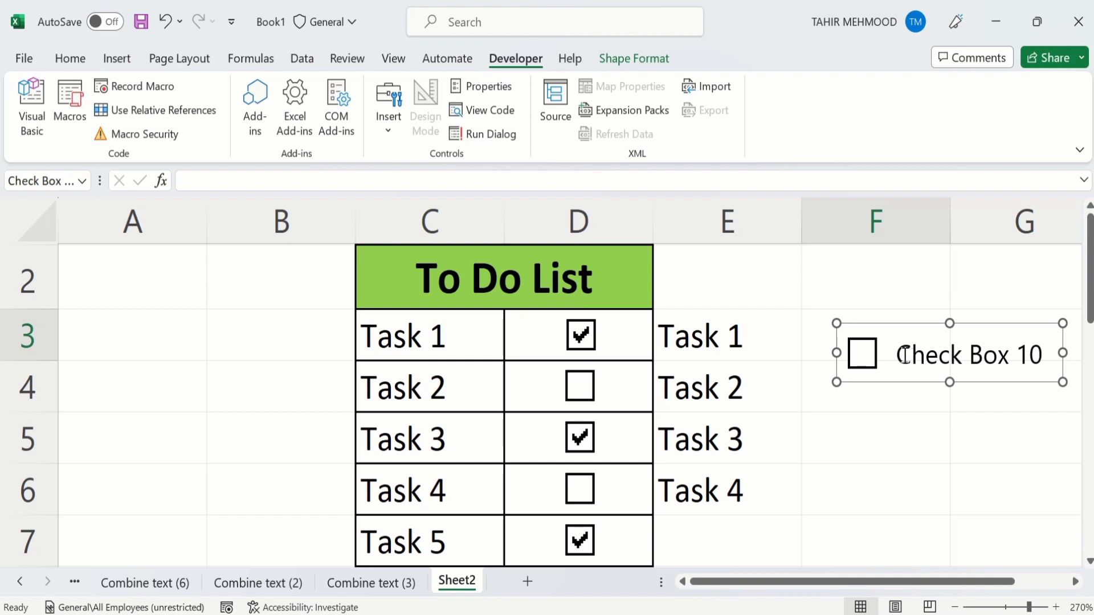
Erase the 'Check Box 10' caption from the F3 checkbox.
left_click(1034, 356)
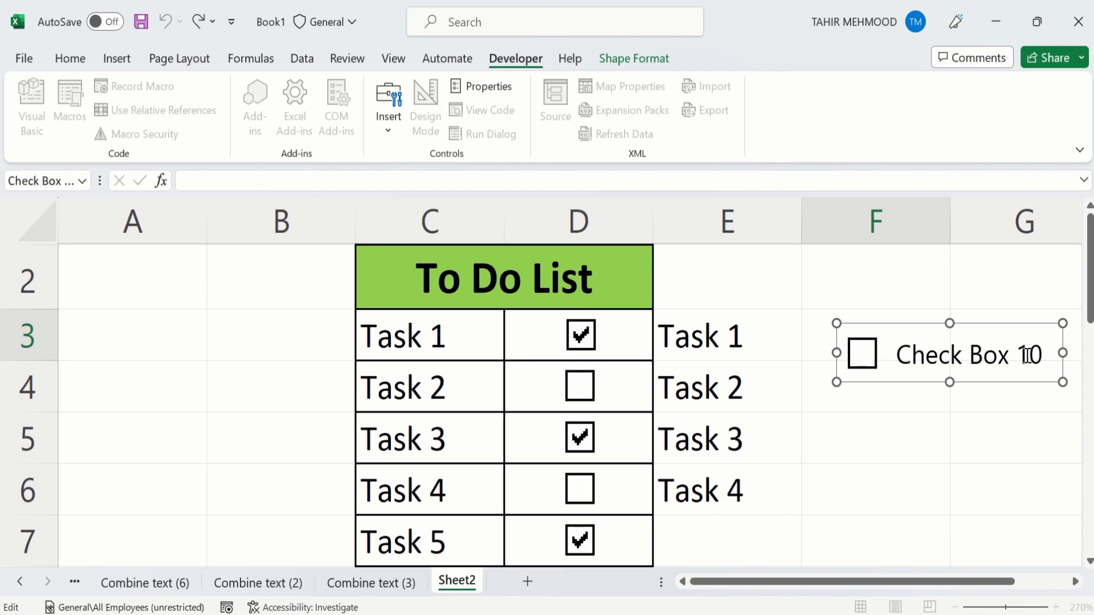
left_click(1036, 354)
key("BackSpace")
key("BackSpace")
key("BackSpace")
key("BackSpace")
key("BackSpace")
key("BackSpace")
key("BackSpace")
key("BackSpace")
key("BackSpace")
key("BackSpace")
key("BackSpace")
key("BackSpace")
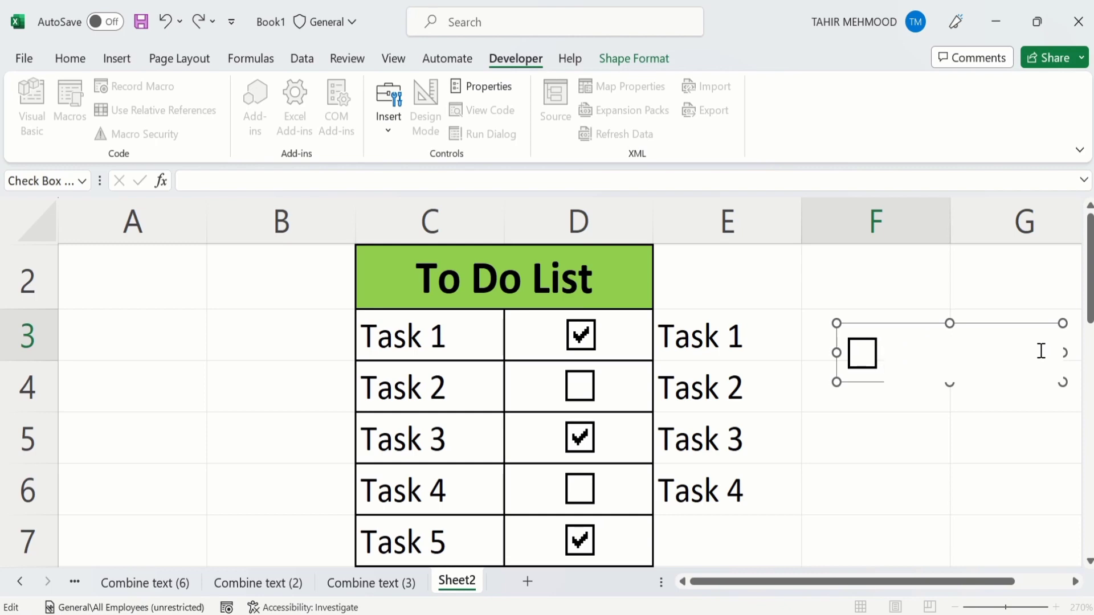
left_click(971, 419)
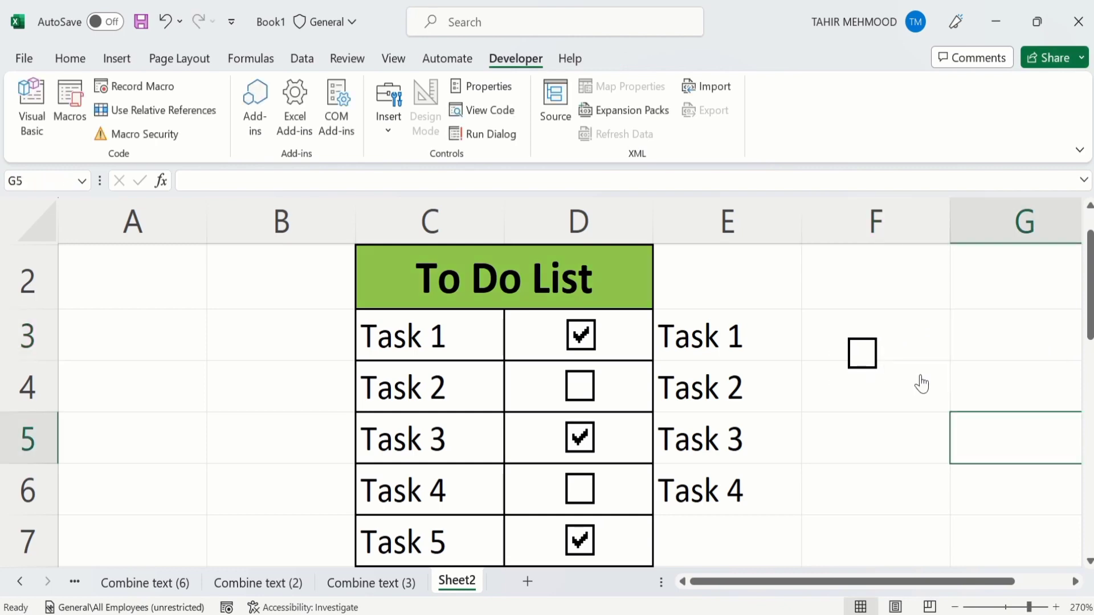
Select the caption-free F3 checkbox, then deselect it and leave it unticked.
right_click(866, 347)
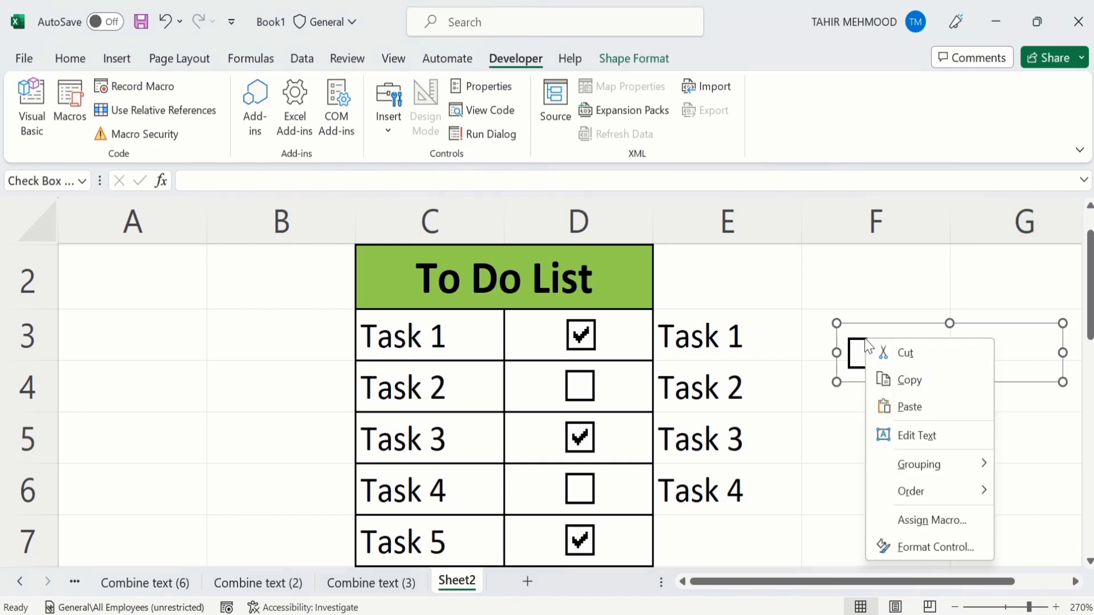
left_click(836, 366)
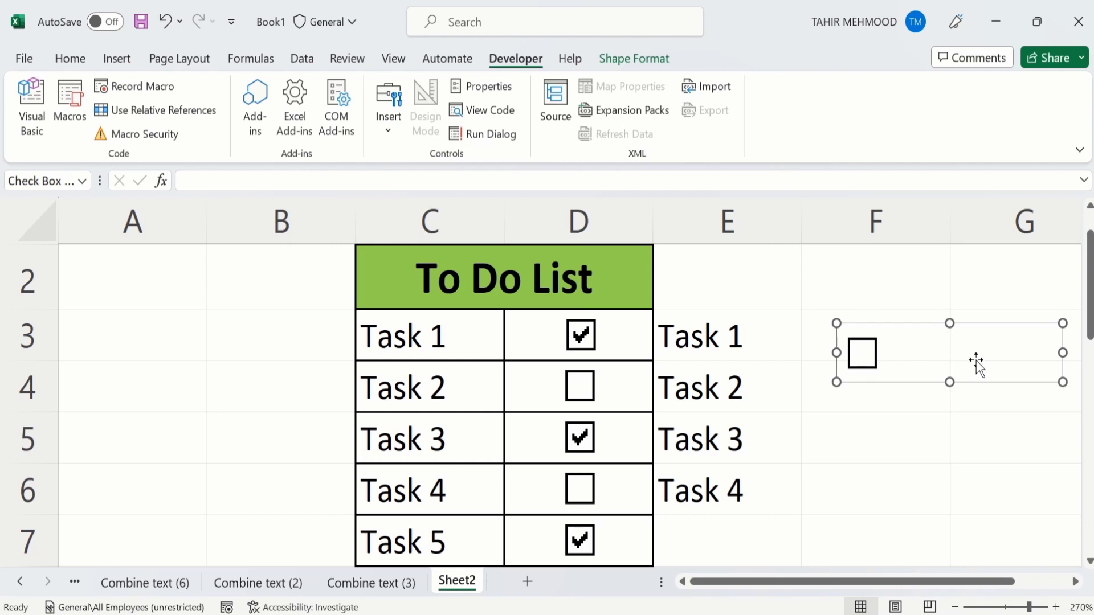
left_click(956, 419)
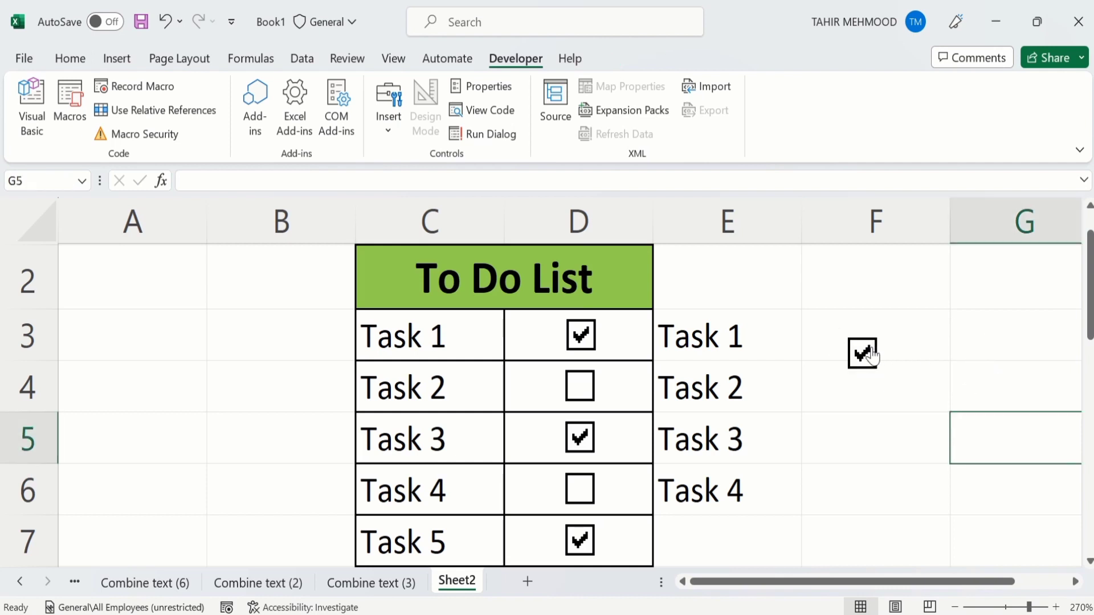
left_click(967, 348)
Shrink the checkbox frame to just the box and centre it in F3.
right_click(866, 354)
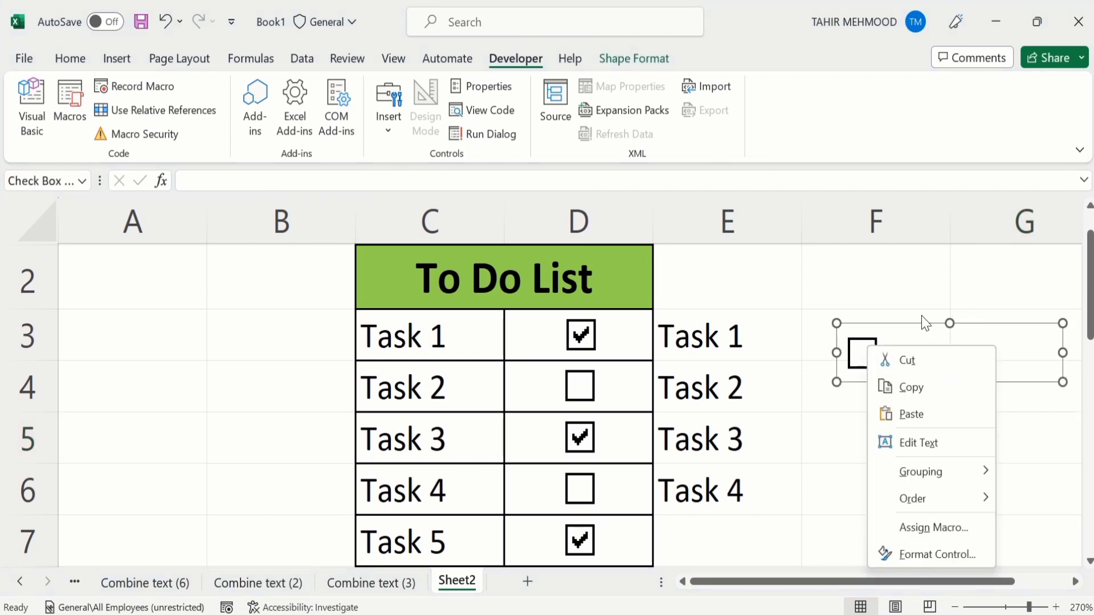
left_click(1063, 357)
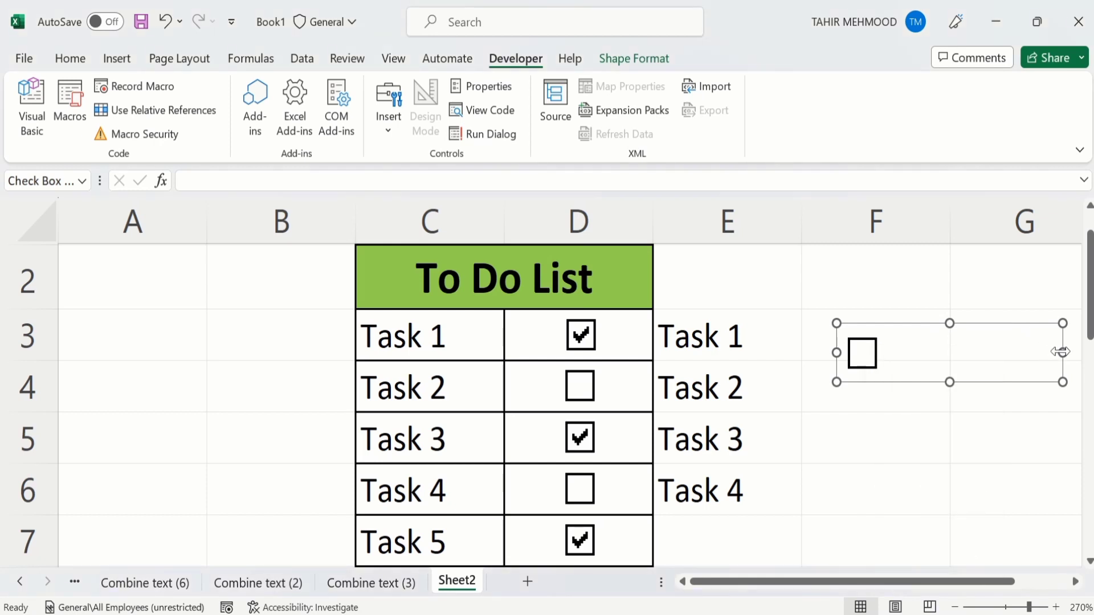
left_click_drag(1061, 353, 904, 344)
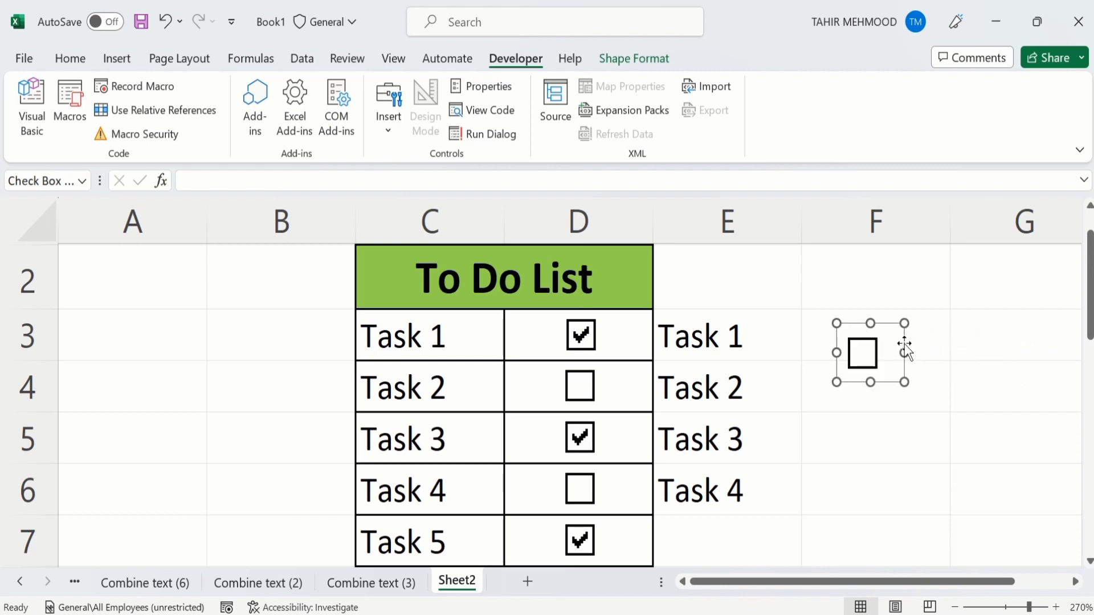
left_click_drag(904, 383, 893, 374)
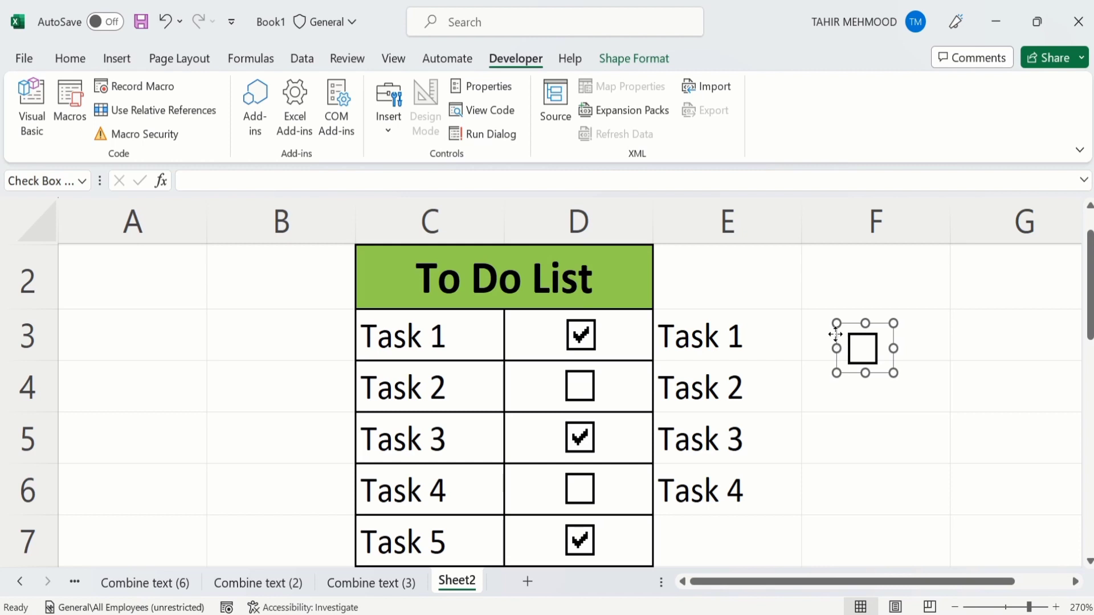
left_click_drag(835, 335, 843, 321)
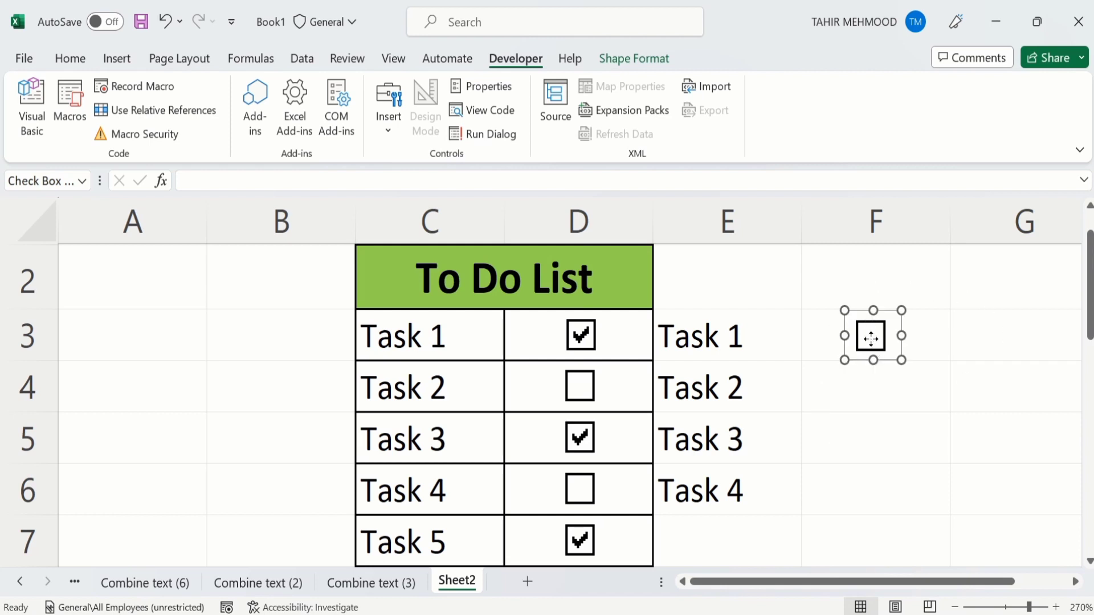
Test the F3 checkbox by ticking and unticking it, then select cell F3.
left_click(977, 350)
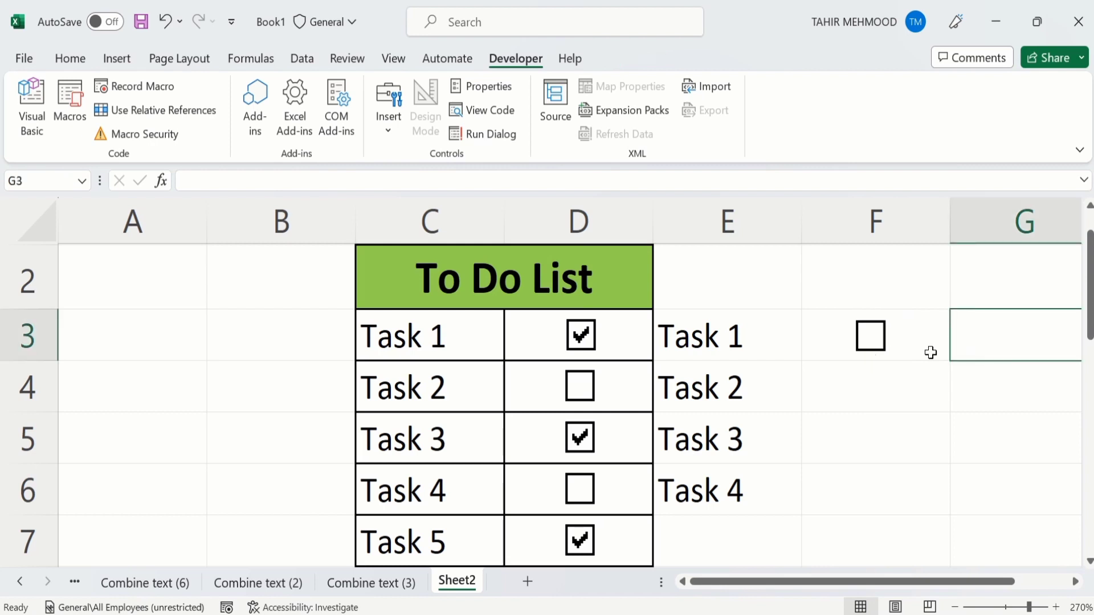
left_click(871, 336)
left_click(873, 338)
left_click(937, 331)
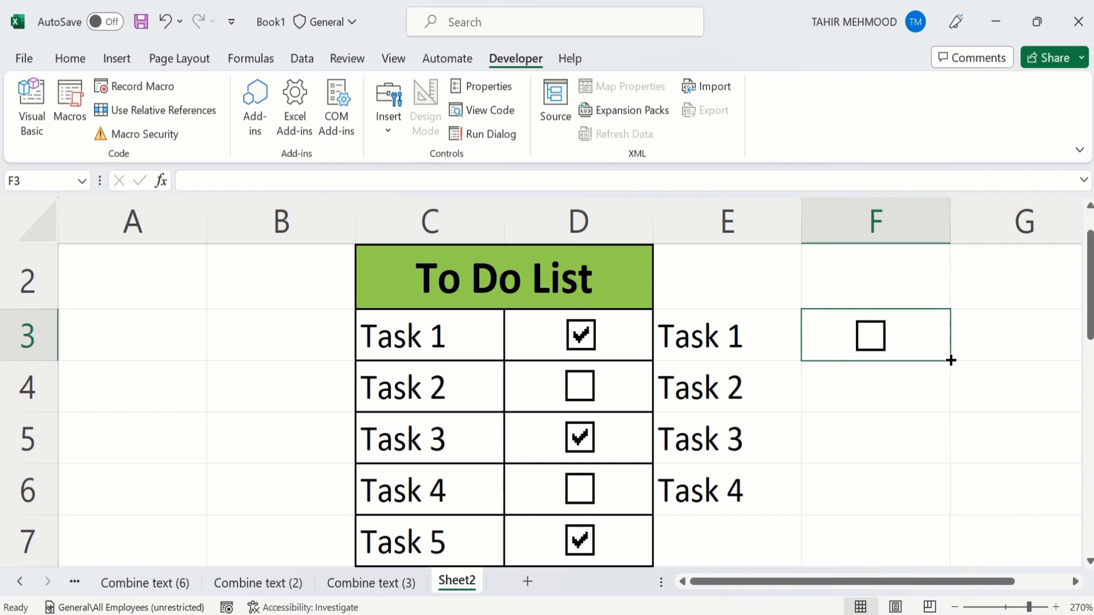
Copy the F3 checkbox down to F4 through F6 with the fill handle.
left_click_drag(950, 360, 945, 493)
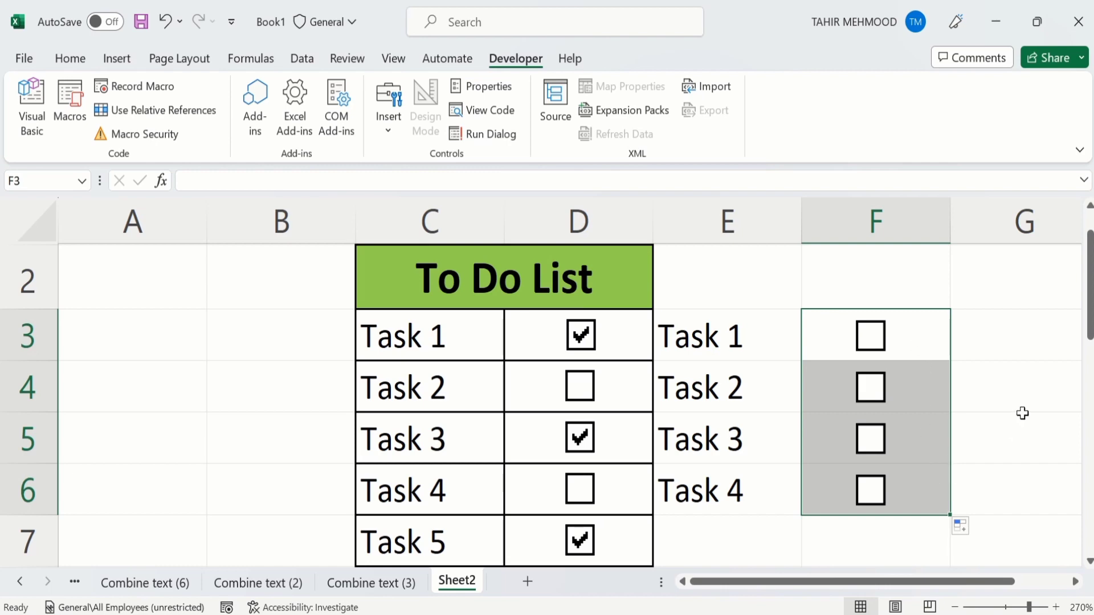
left_click(1015, 392)
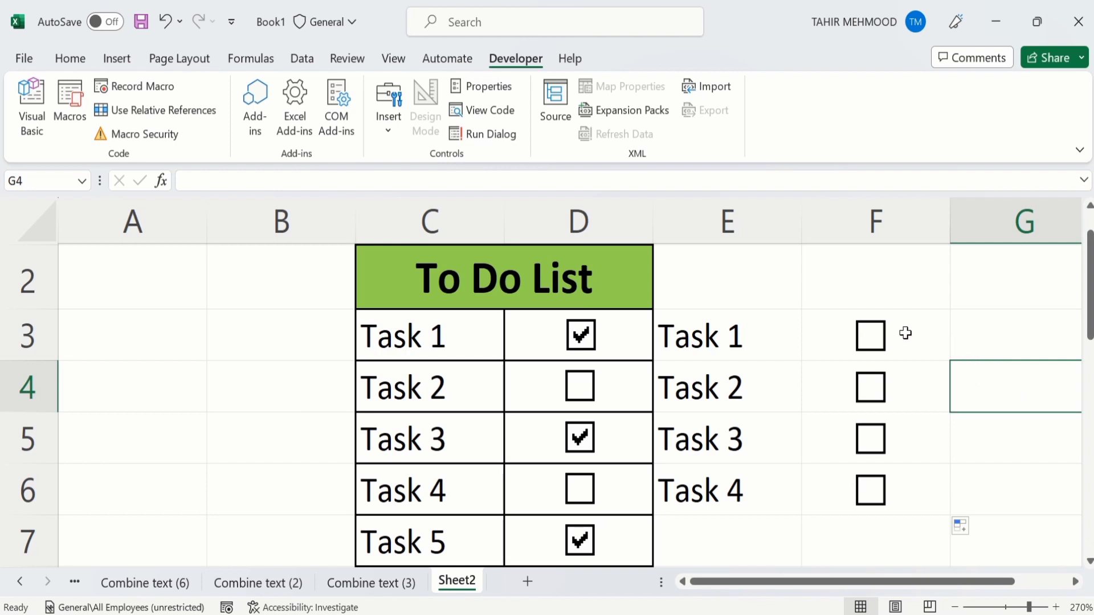
Format the F3 checkbox as Checked with 3-D shading.
right_click(871, 338)
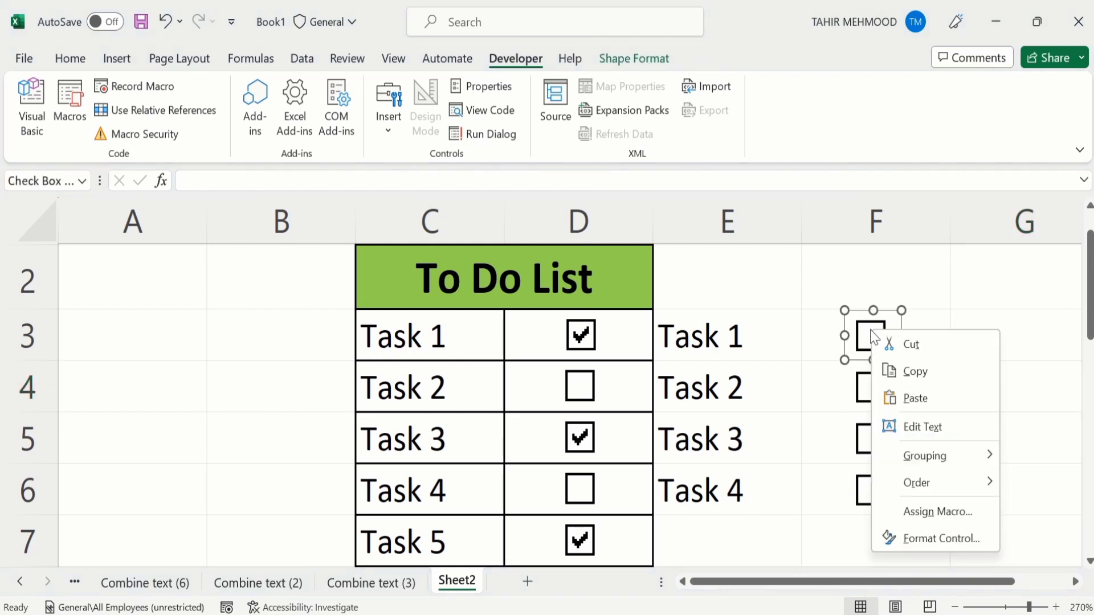
left_click(917, 538)
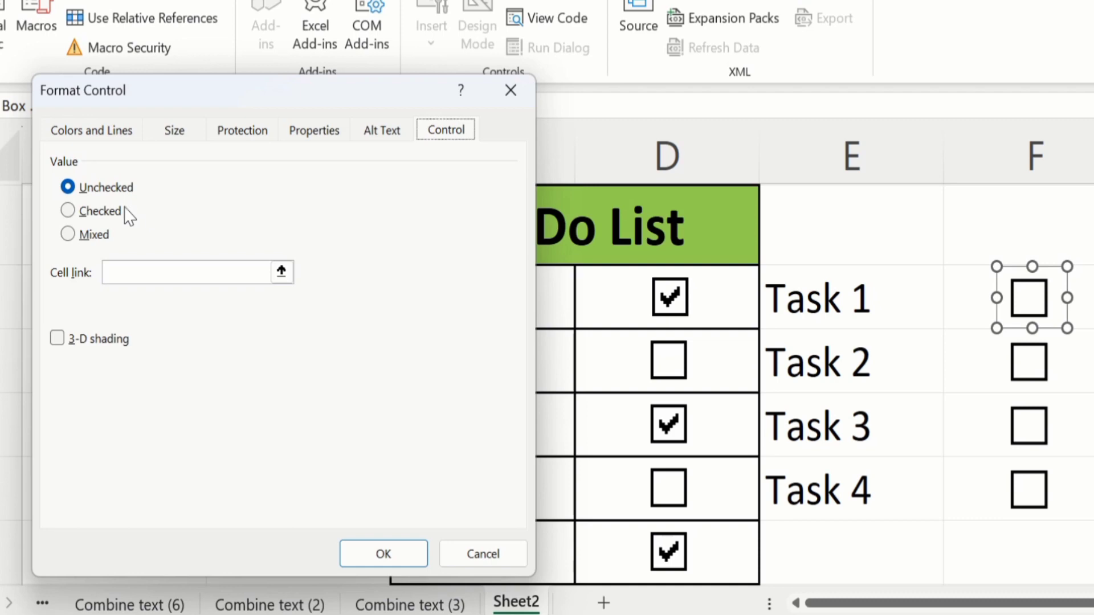
left_click(67, 210)
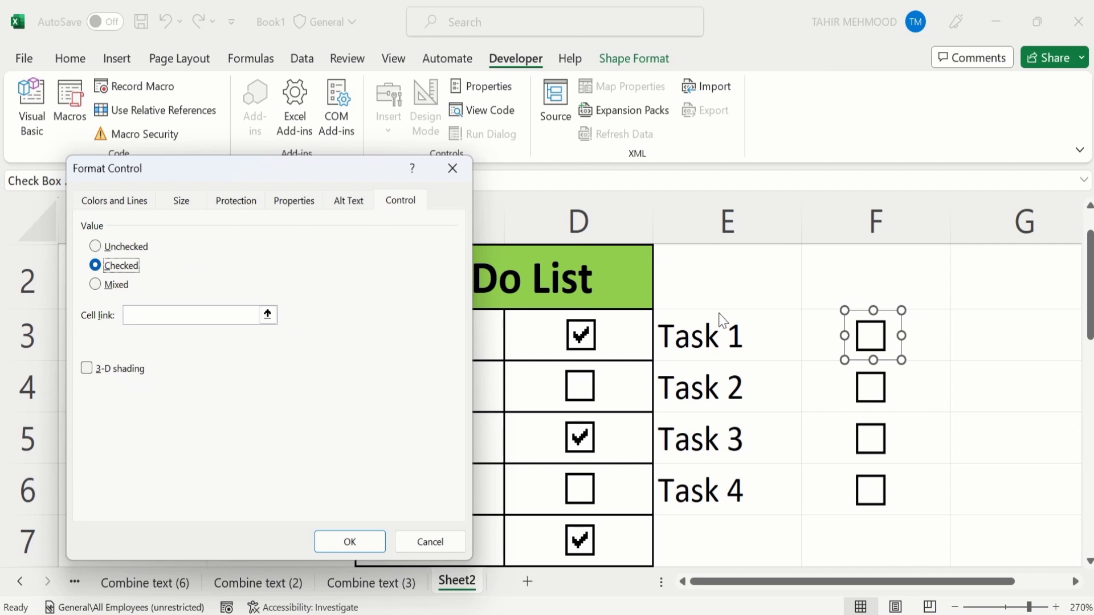
left_click(87, 368)
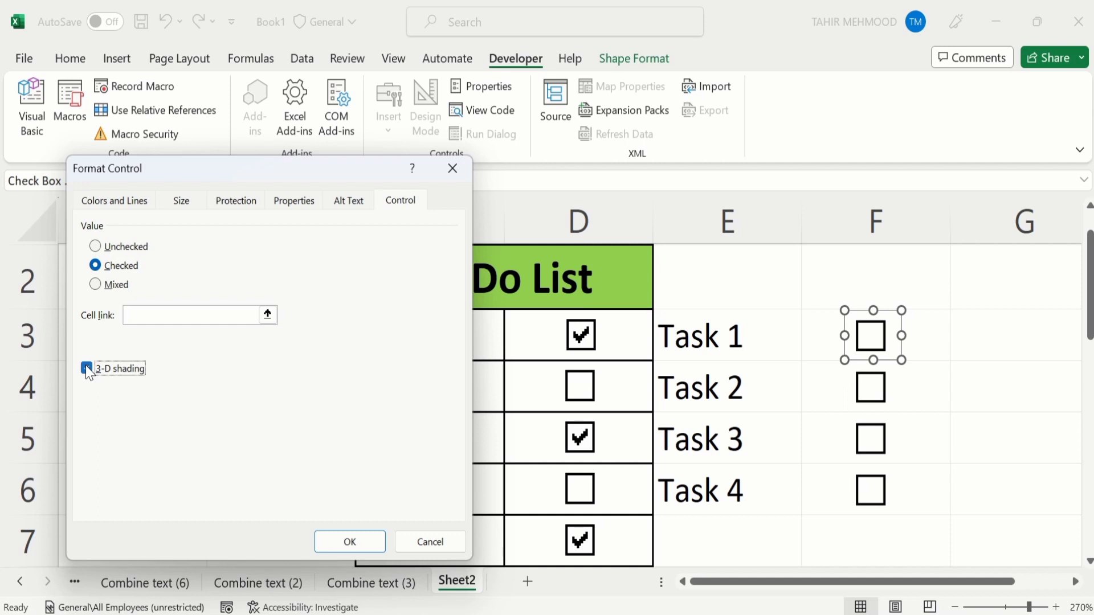
left_click(357, 540)
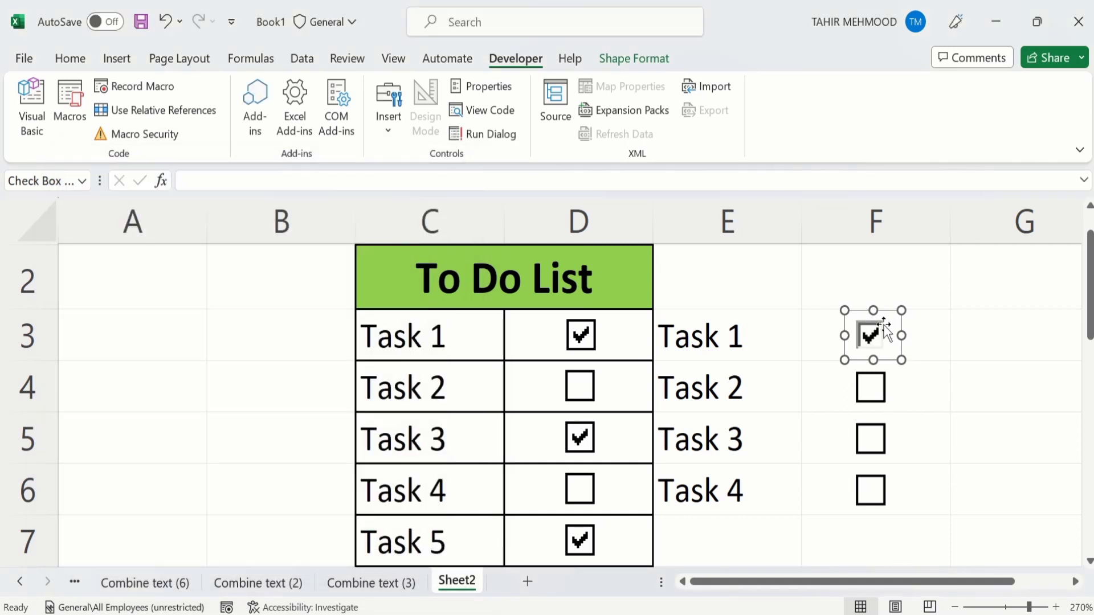
In the F3 checkbox's Format Control, turn off 3-D shading and set the cell link to $G$3.
left_click(957, 401)
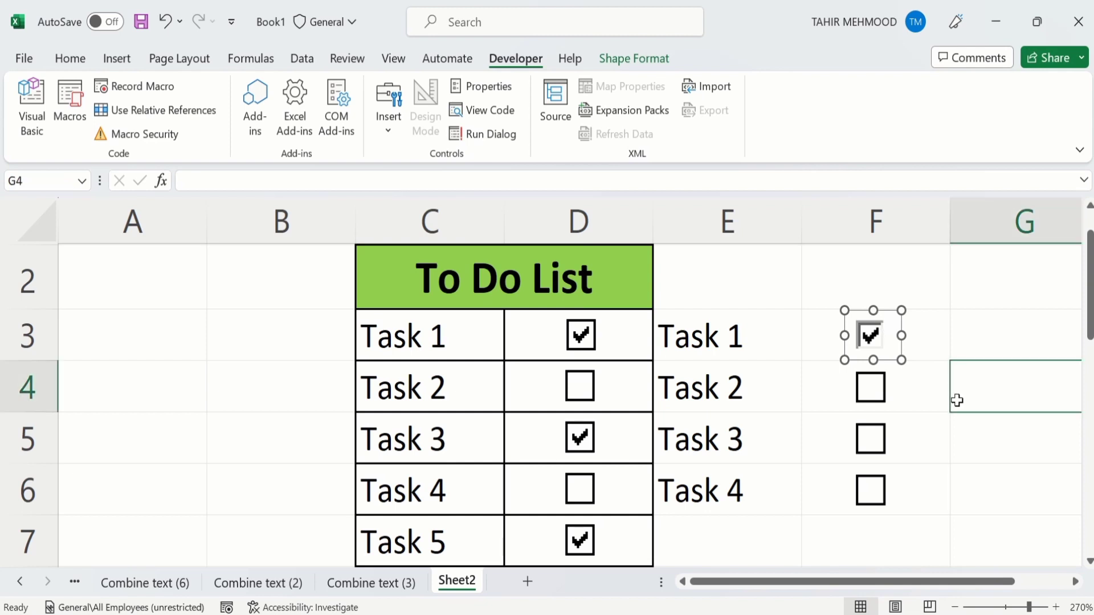
right_click(872, 333)
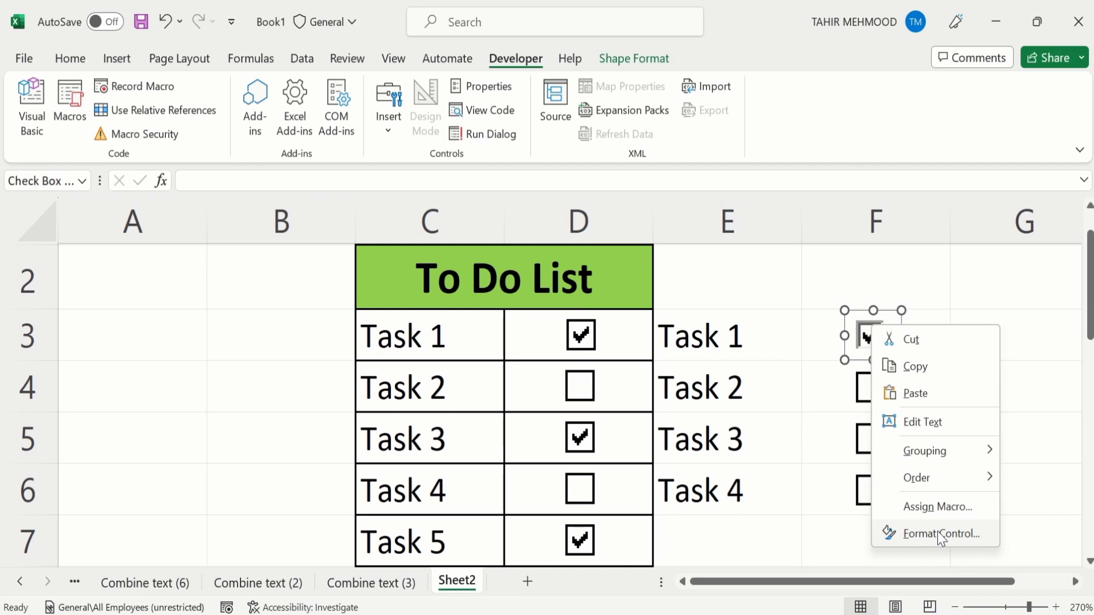
left_click(941, 535)
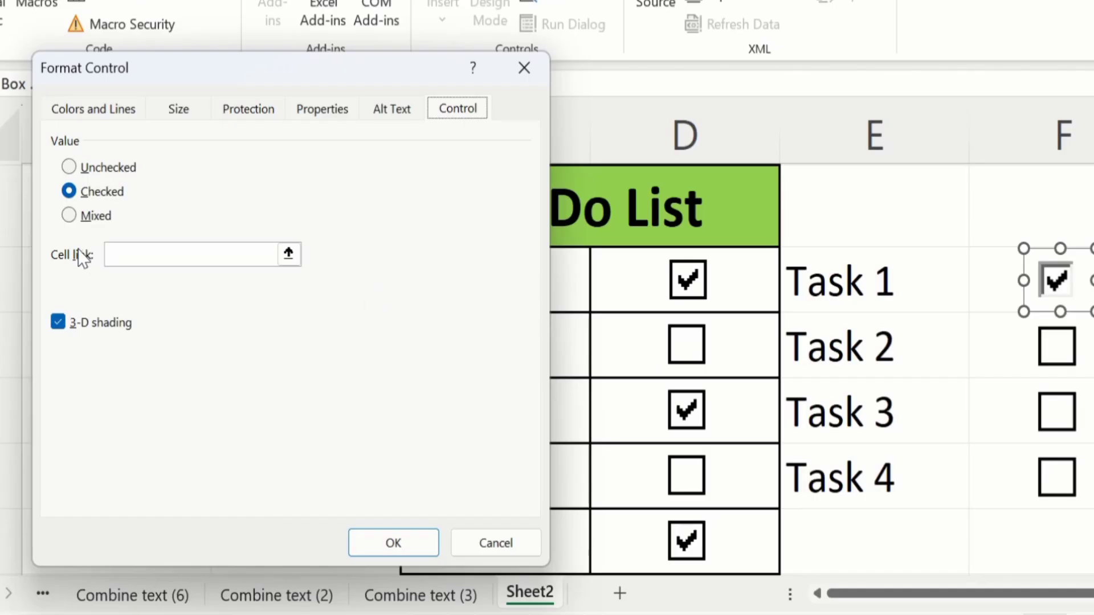
left_click(58, 322)
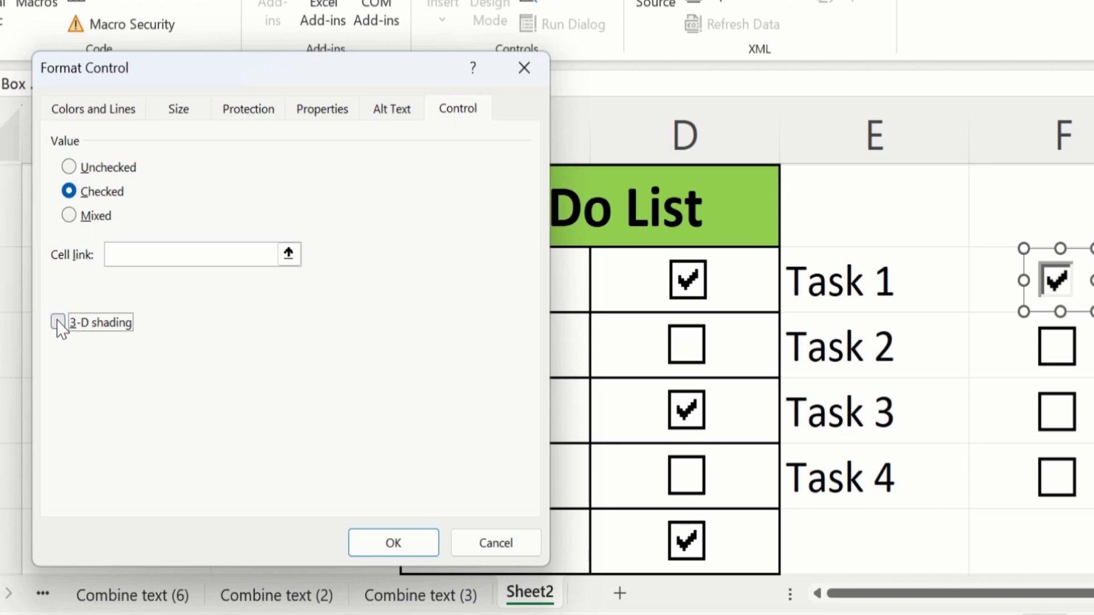
left_click(289, 254)
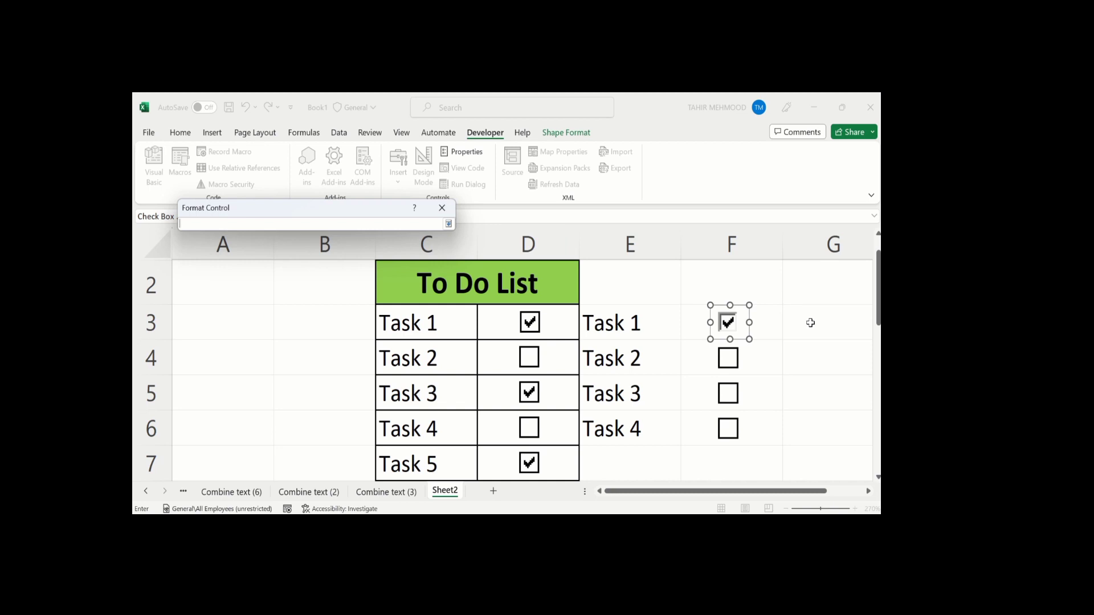
left_click(811, 323)
left_click(449, 225)
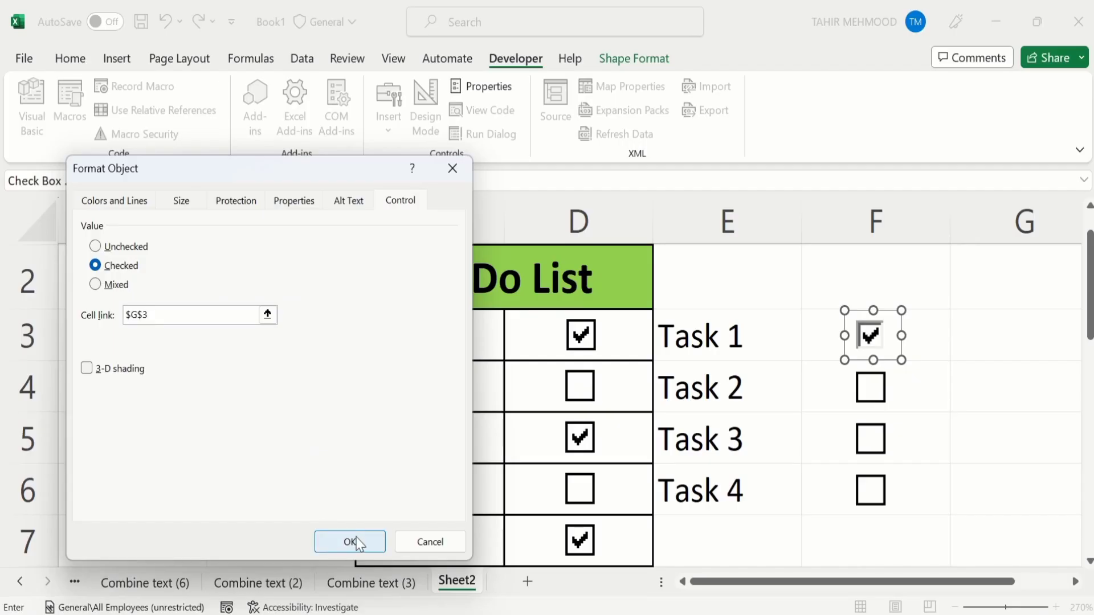
Apply the link, then untick and re-tick Task 1 so G3 switches FALSE to TRUE.
left_click(350, 542)
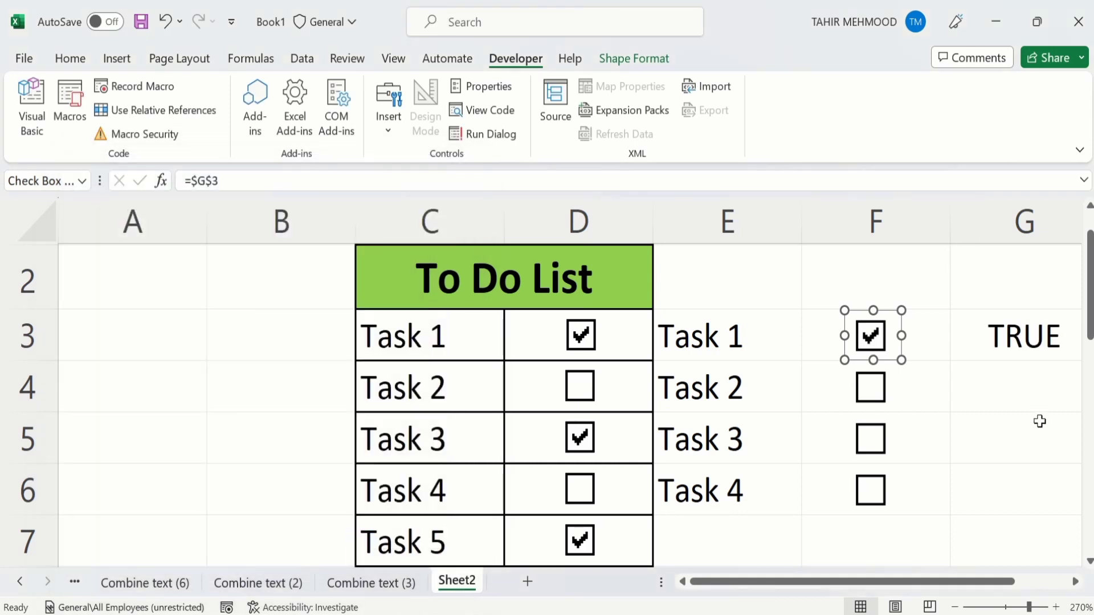
left_click(972, 433)
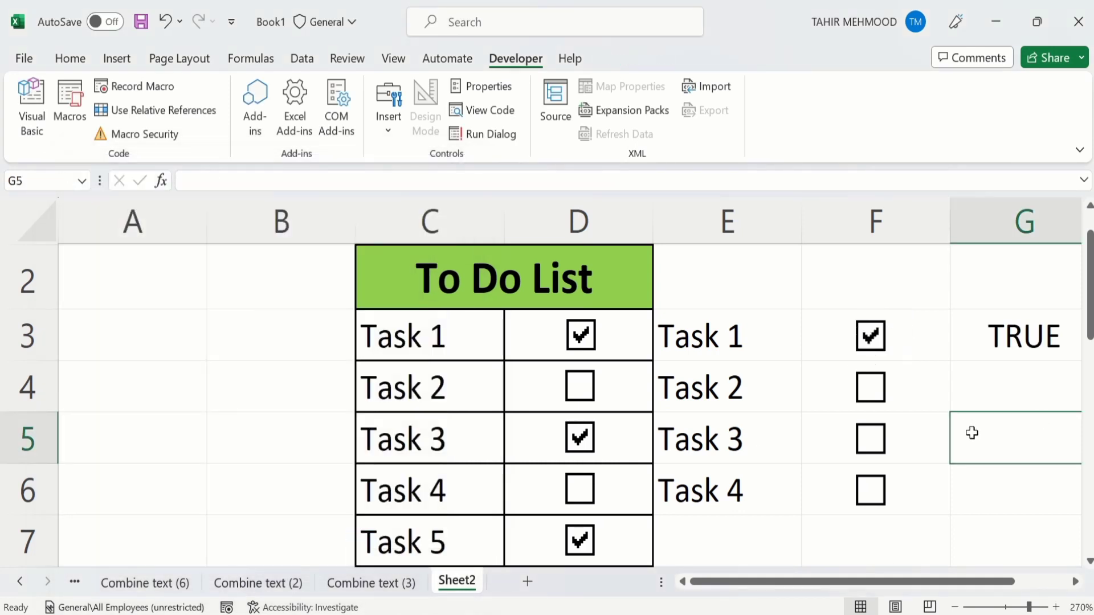
left_click(869, 336)
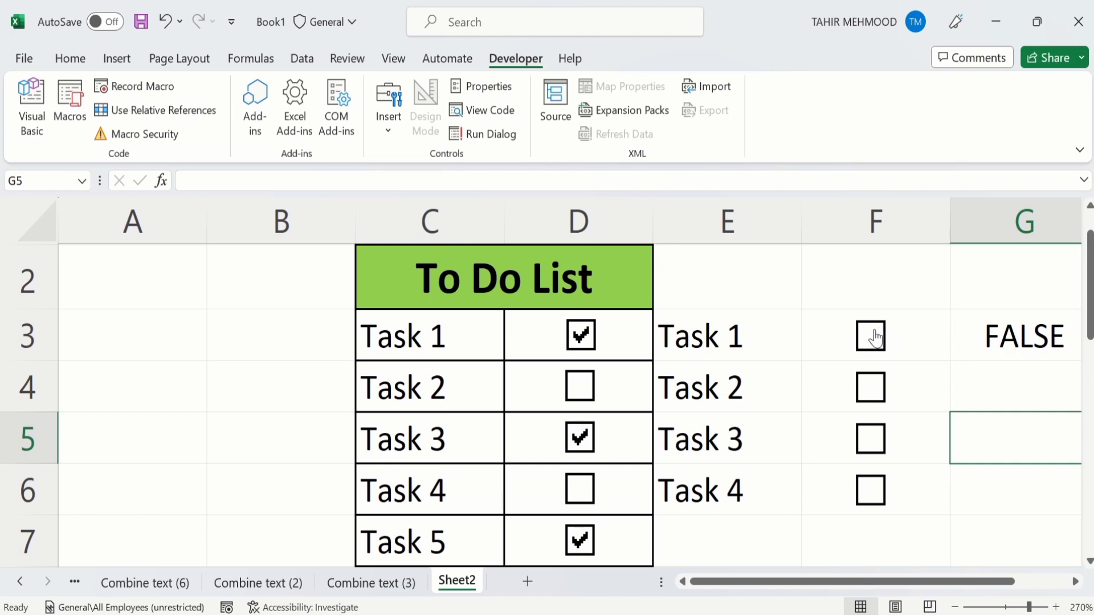
left_click(878, 337)
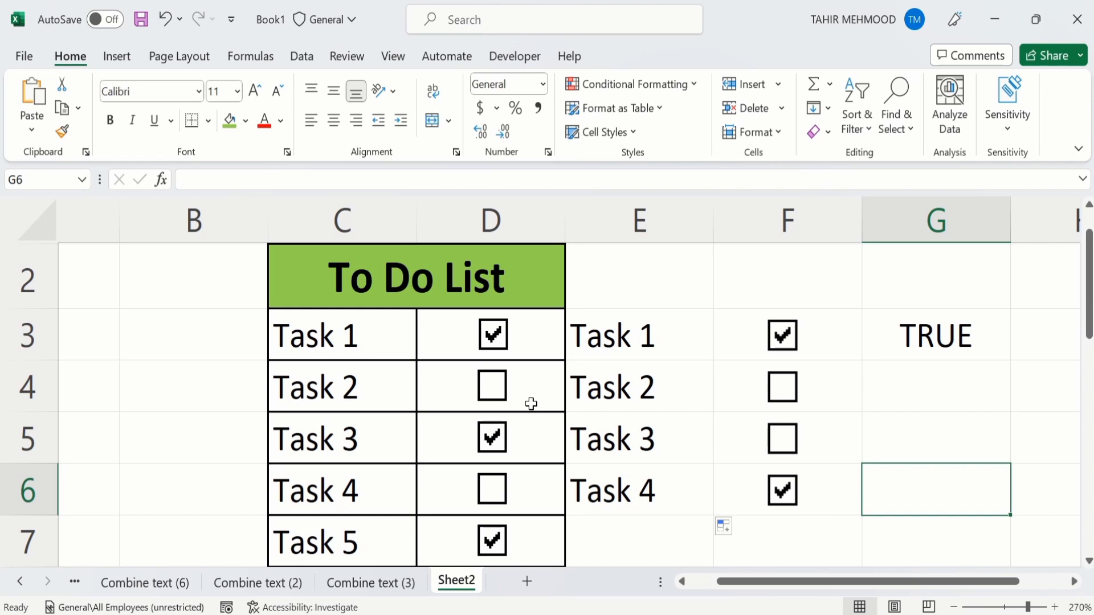
Cut the linked checkbox in F3 out of the sheet.
right_click(788, 342)
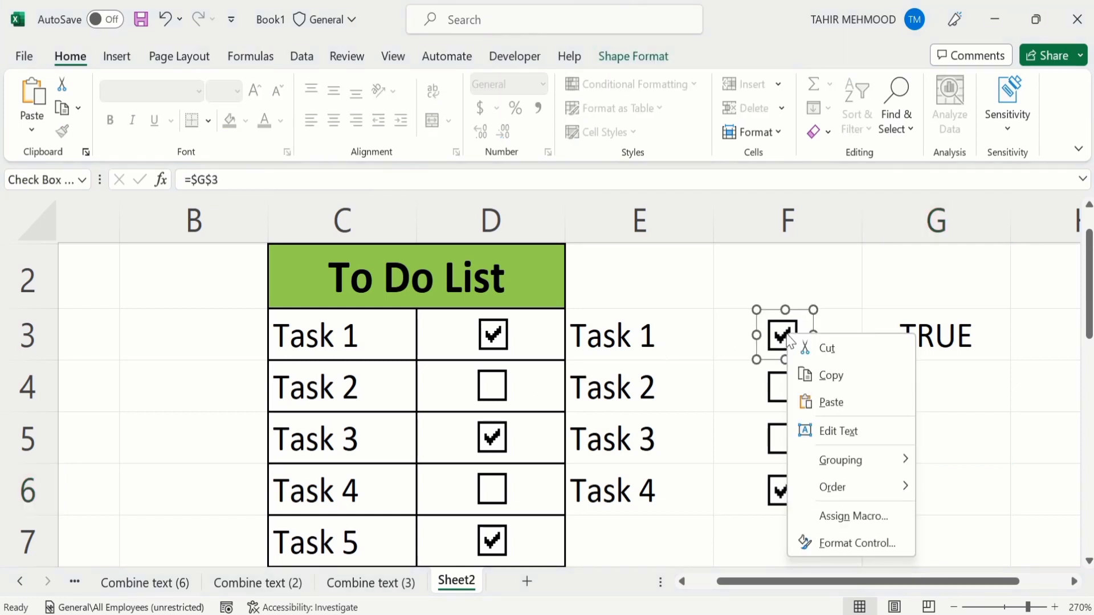
left_click(828, 348)
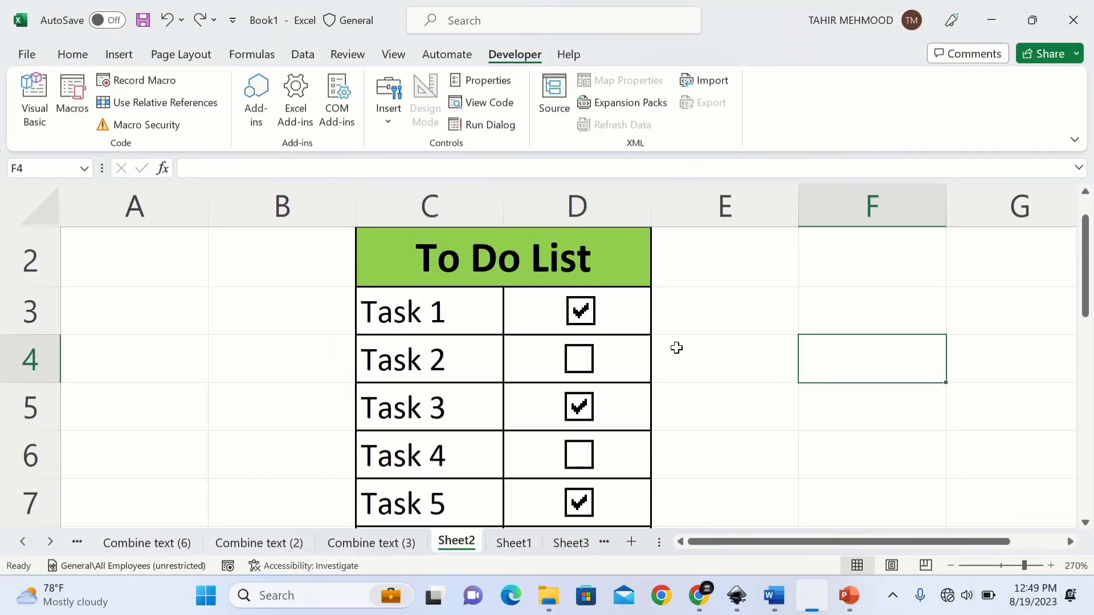
Select the Task 1 checkbox in D3, then add the Task 2–5 checkboxes to the selection.
right_click(588, 317)
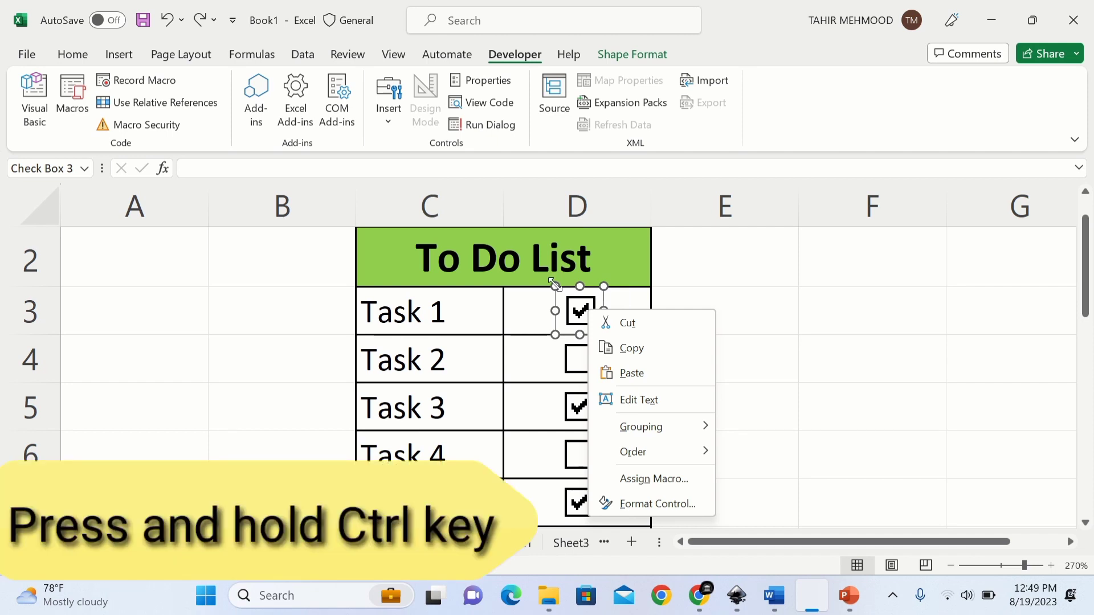
key("Escape")
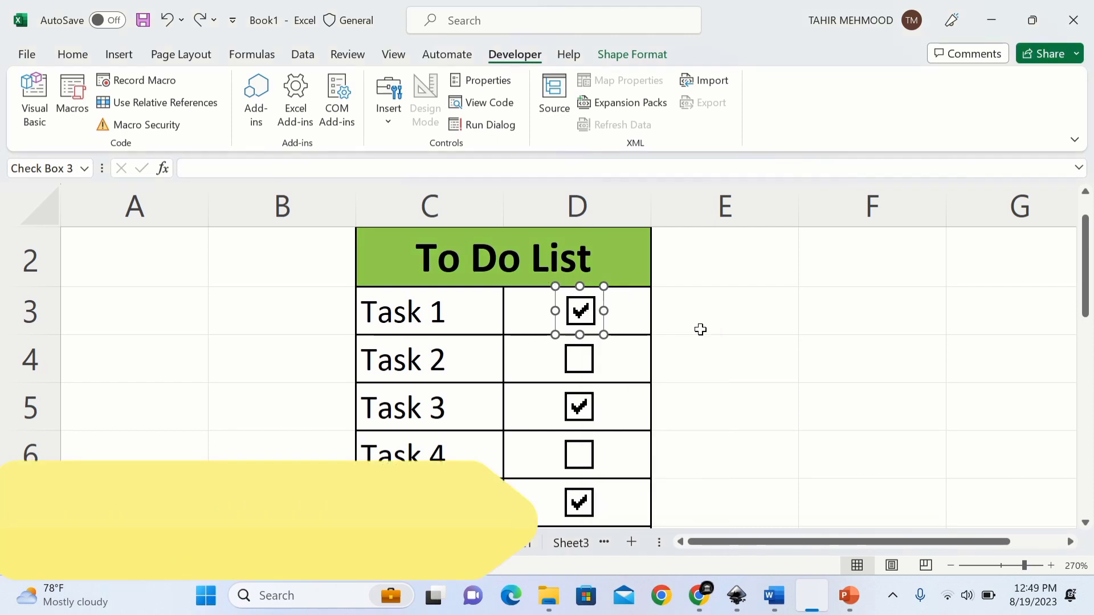
left_click(592, 356, "ctrl")
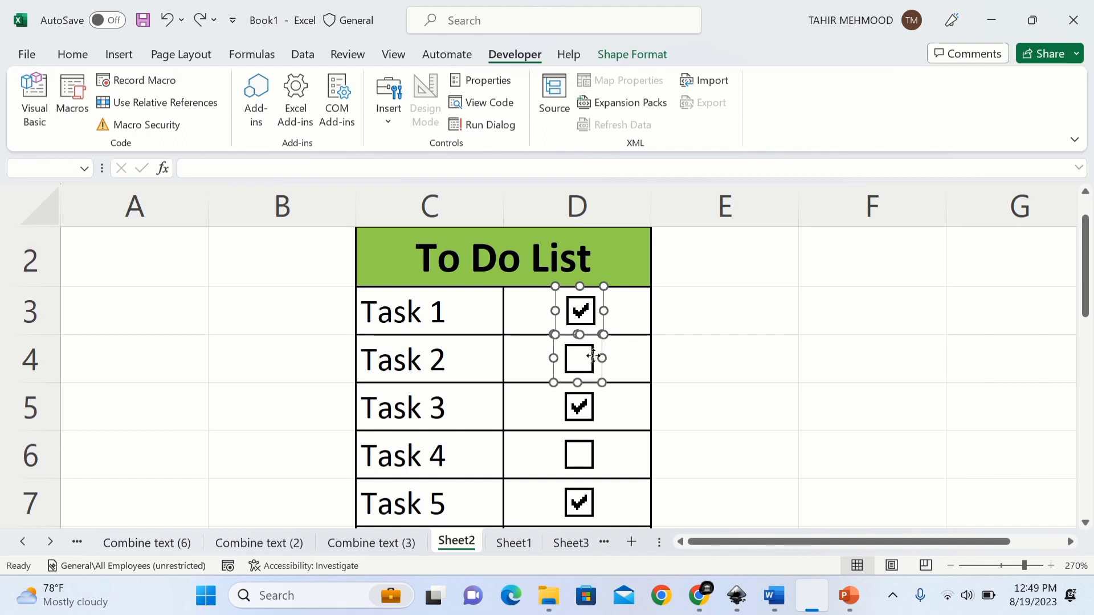
left_click(597, 412, "ctrl")
left_click(601, 455, "ctrl")
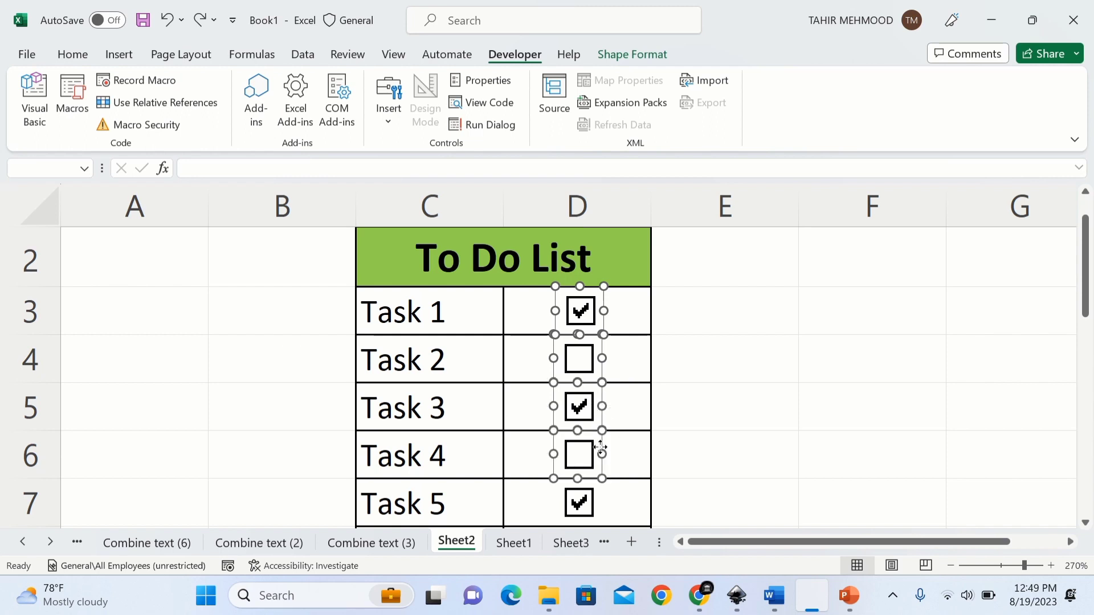
left_click(597, 502, "ctrl")
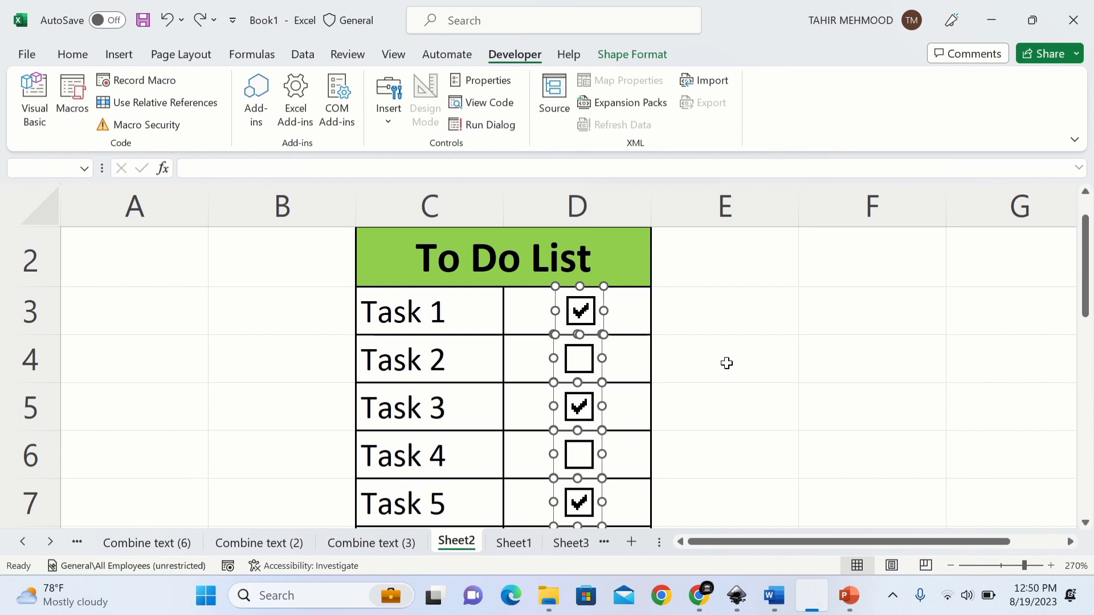
Group the five selected column D checkboxes and nudge the group slightly right.
right_click(593, 321)
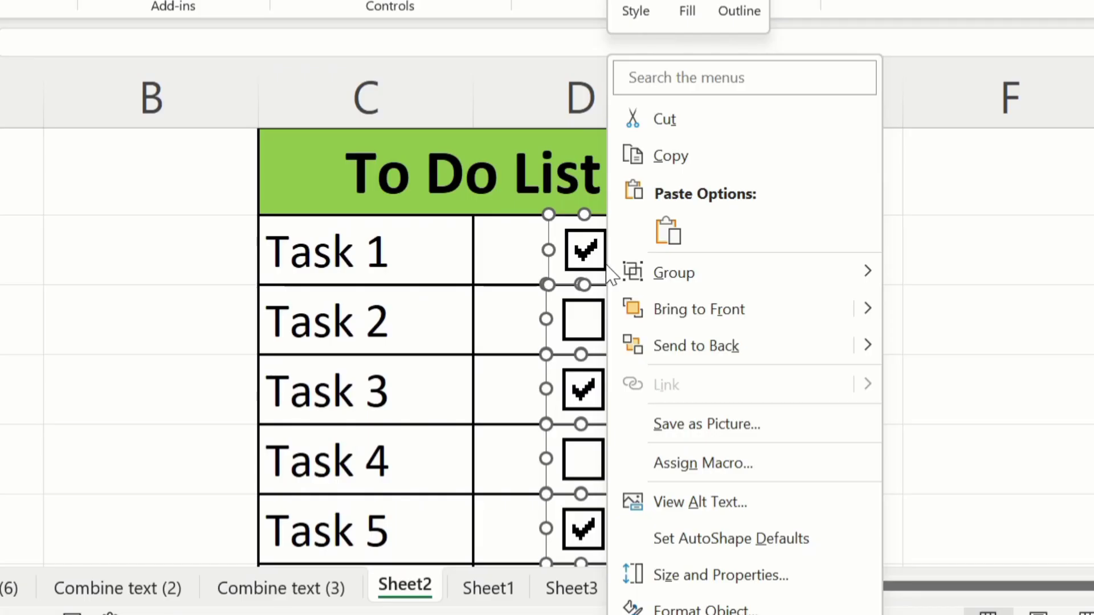
mouse_move(681, 284)
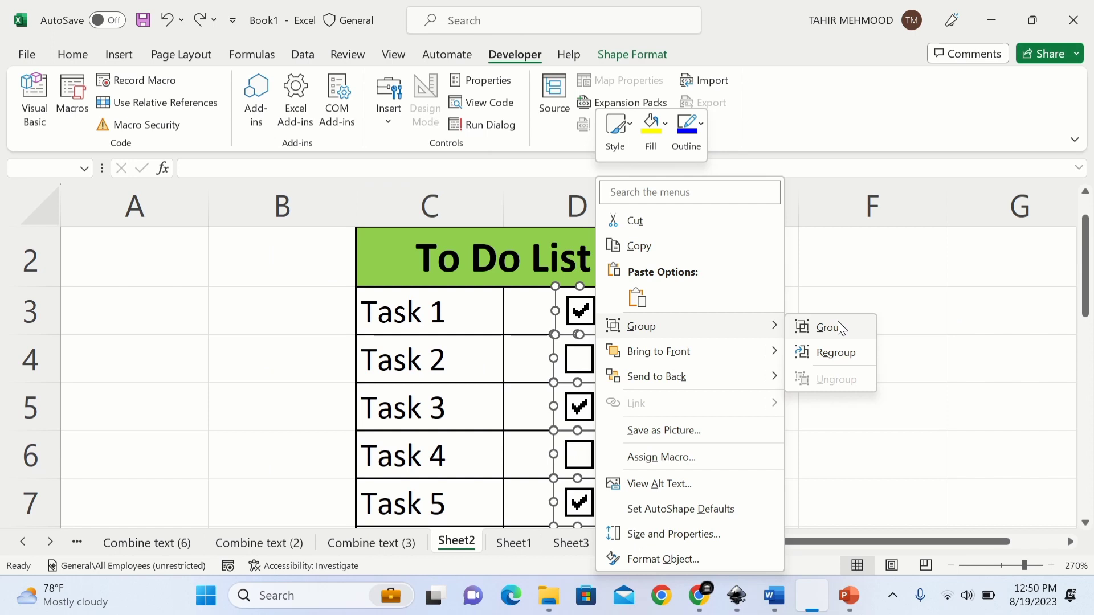
left_click(837, 327)
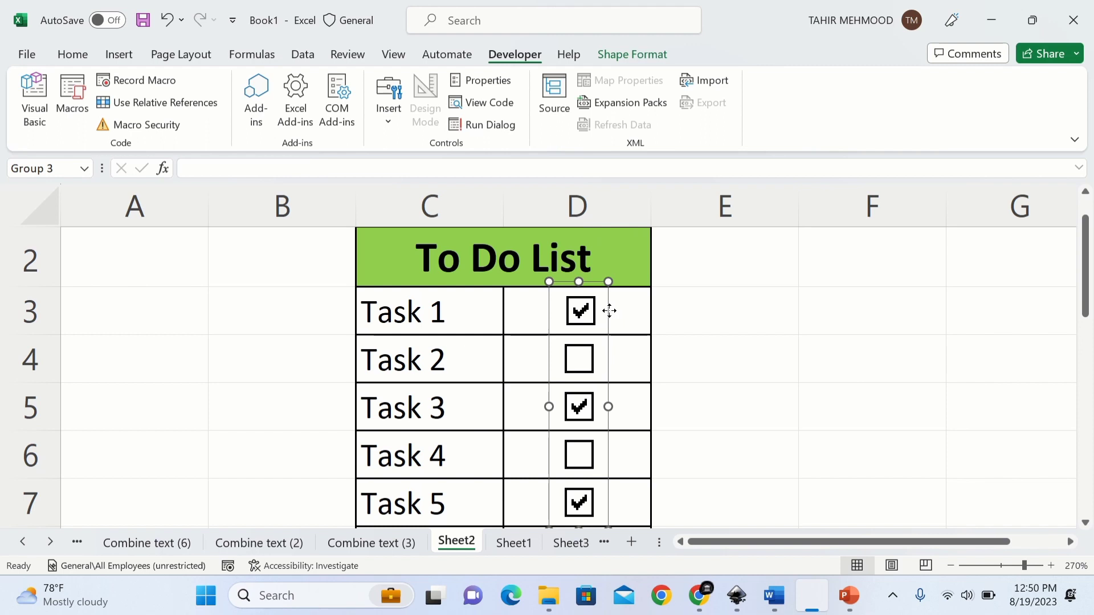
mouse_move(611, 312)
left_mouse_down()
mouse_move(754, 313)
mouse_move(612, 310)
left_mouse_up()
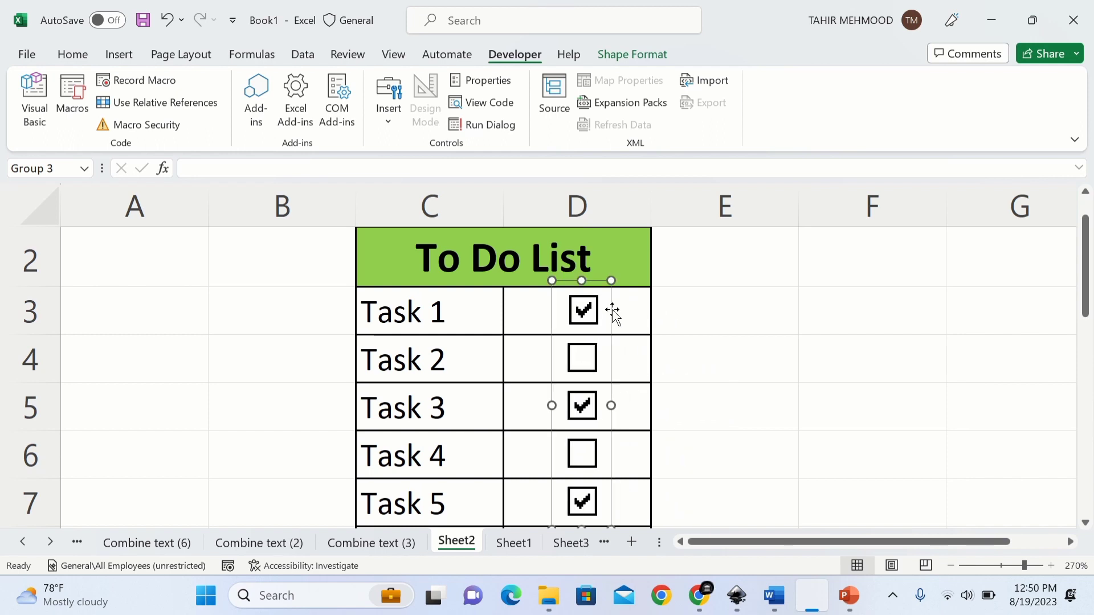
key("Escape")
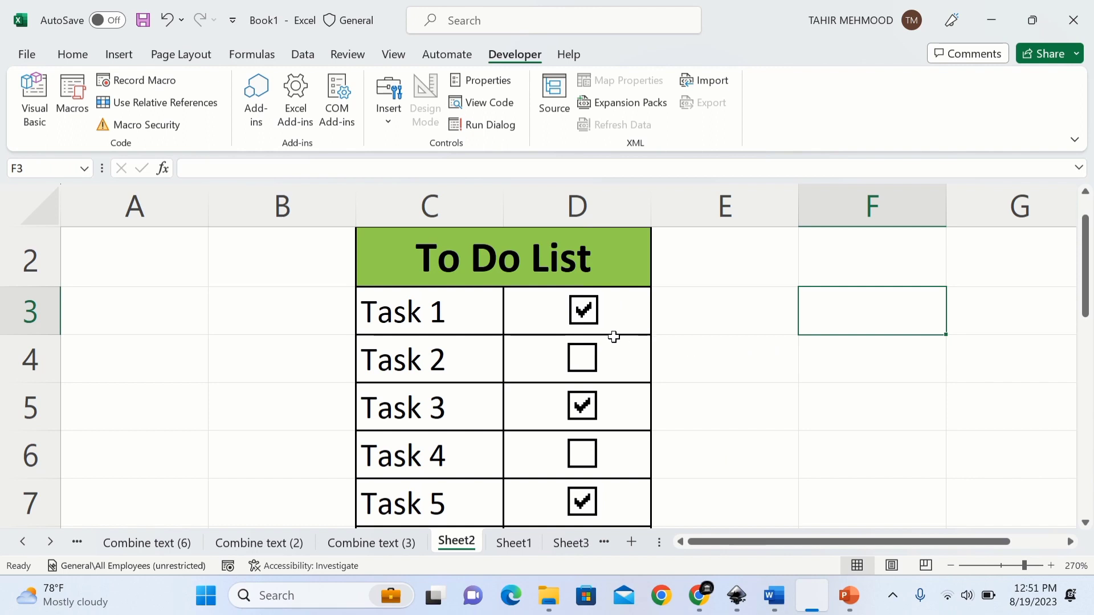
Ungroup the column D checkbox group into five separate checkboxes, then select cell E4.
right_click(584, 330)
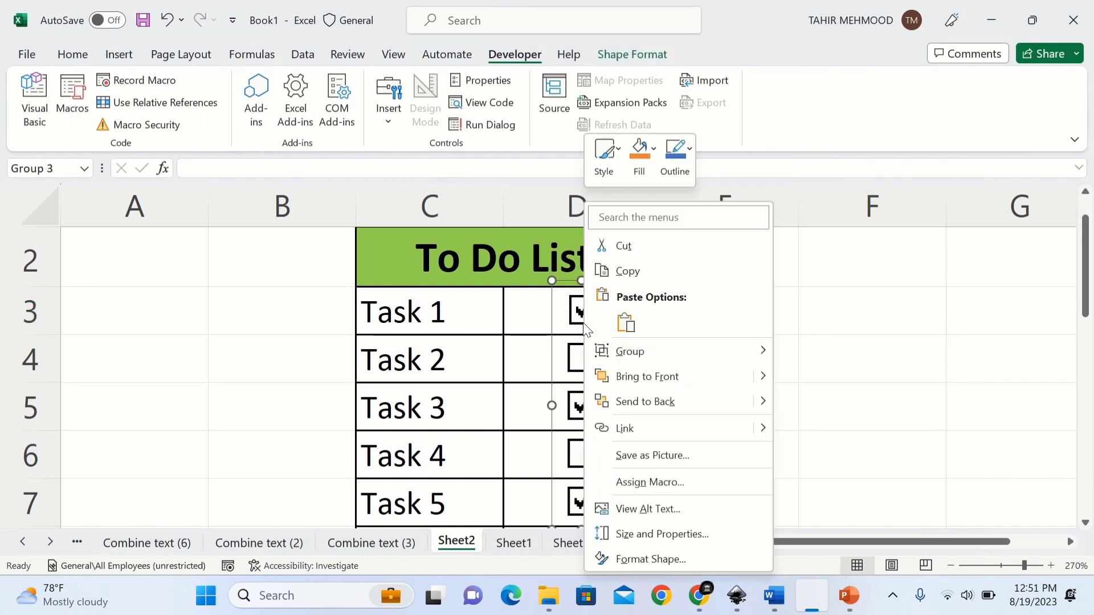
mouse_move(626, 357)
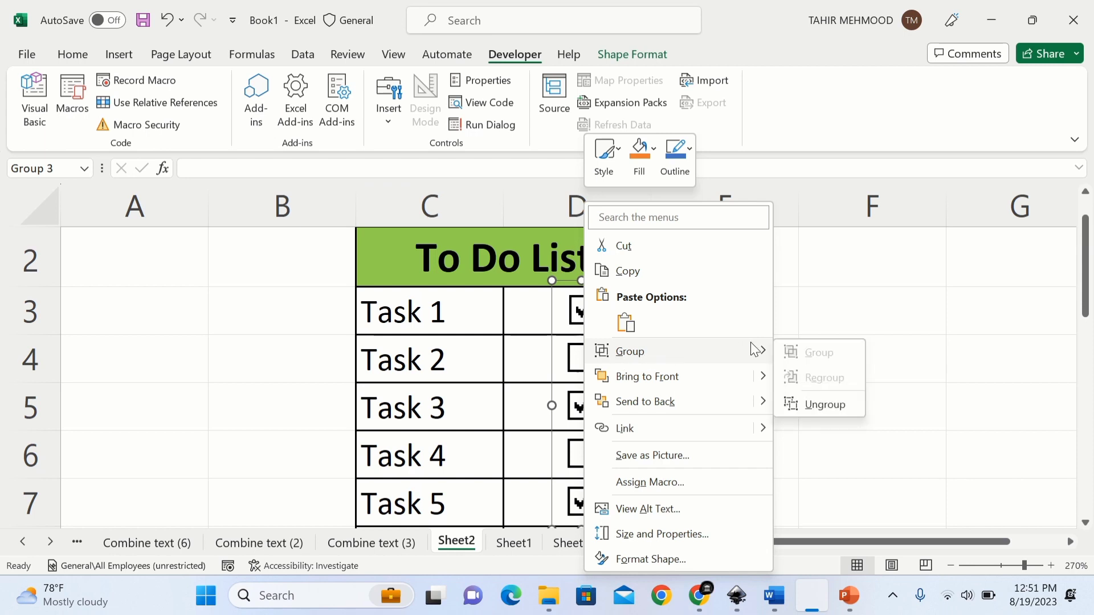
left_click(815, 406)
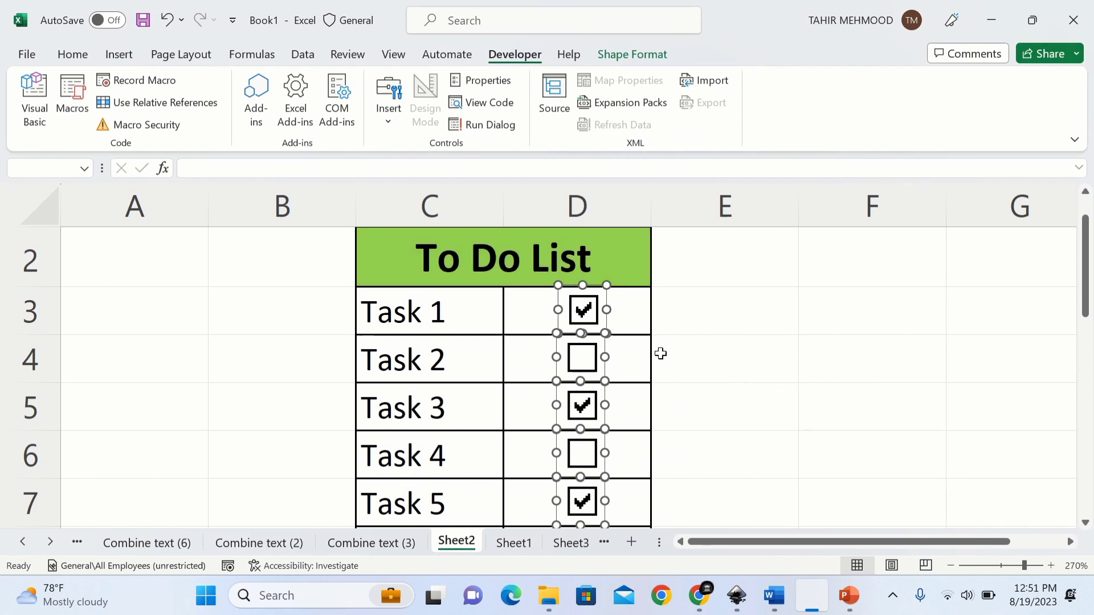
left_click(749, 358)
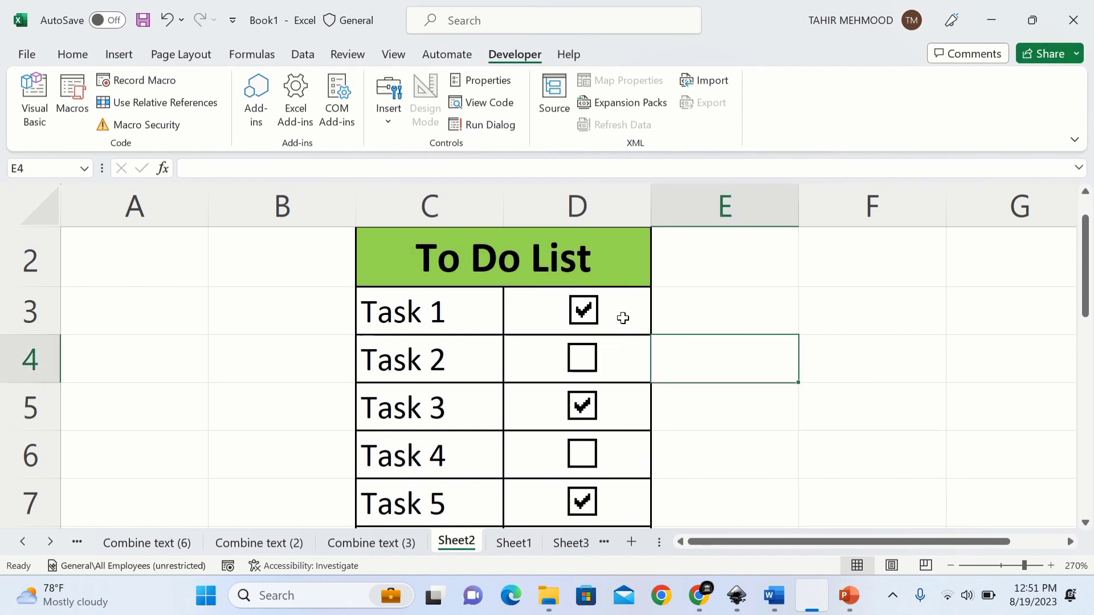
Tick and untick the Task 1 checkbox in D3 repeatedly to confirm it works alone.
left_click(596, 318)
left_click(585, 317)
left_click(596, 323)
left_click(597, 320)
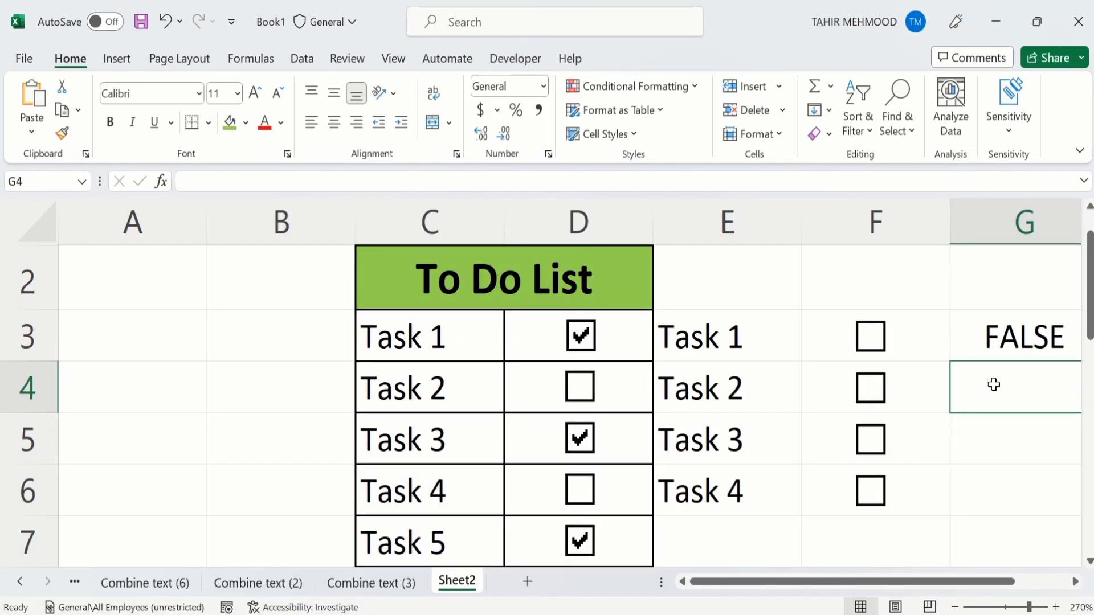